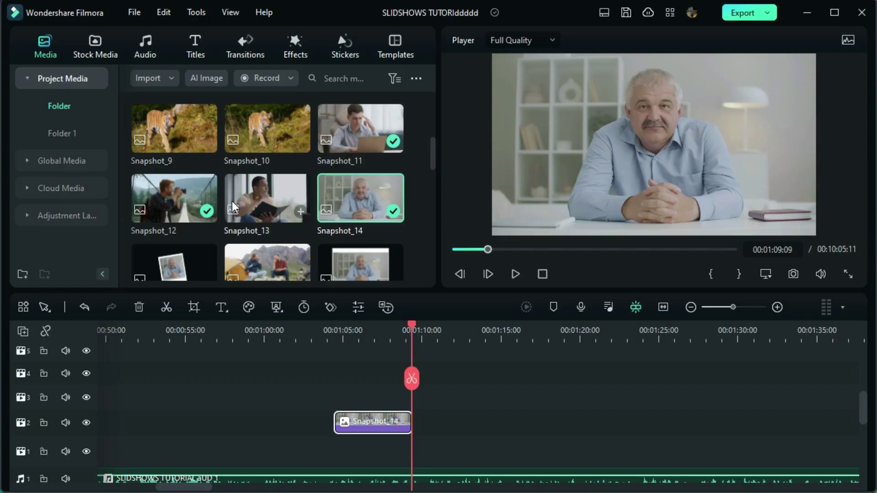
Add Snapshot_13, Snapshot_12, Snapshot_11 and the smiling woman photo after Snapshot_14 on the timeline
drag(233, 206, 499, 424)
click(208, 212)
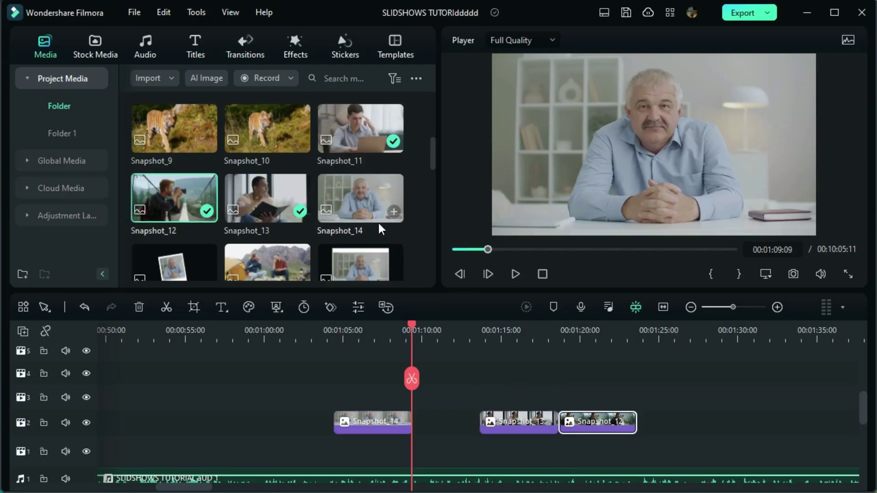
click(393, 141)
drag(431, 155, 356, 282)
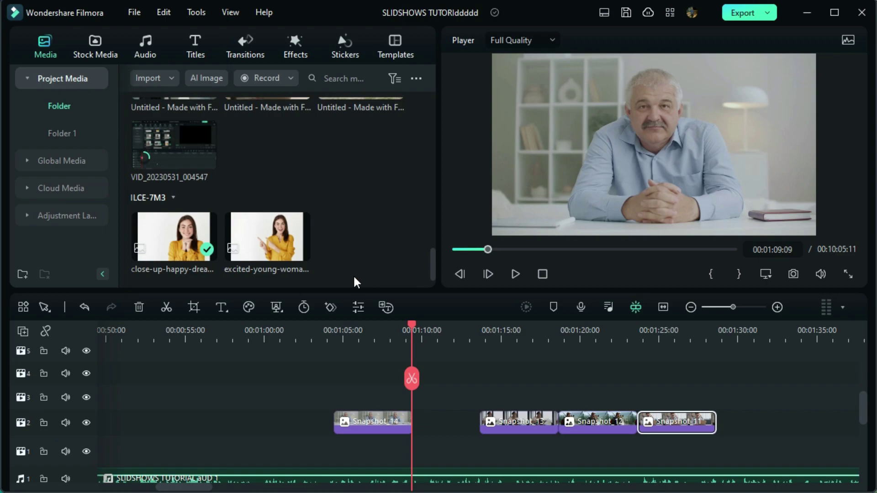
drag(173, 237, 427, 420)
Place a White colour clip from Stock Media on the track below the photos
click(89, 49)
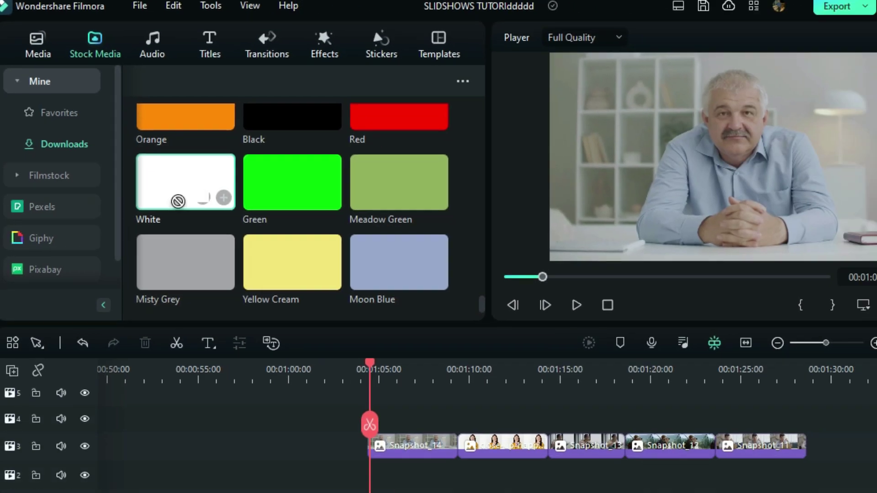
drag(226, 256, 579, 492)
drag(340, 440, 339, 438)
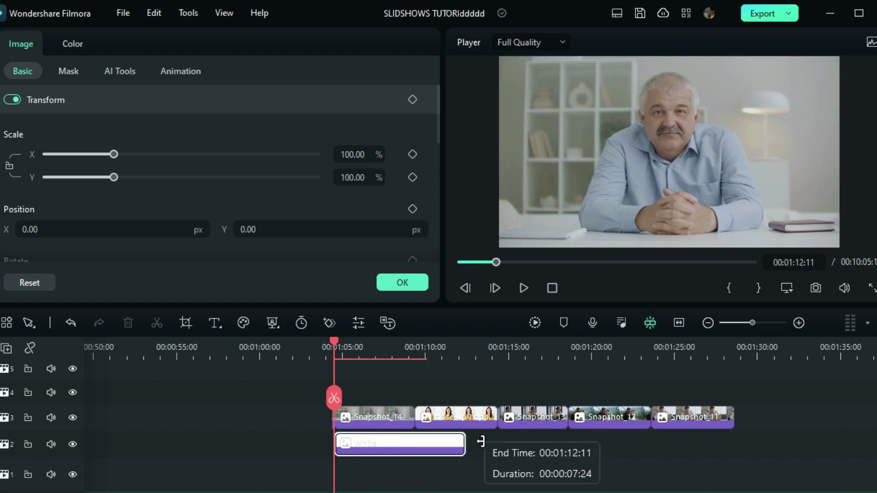
Extend the White clip to the sequence end and split it at each photo boundary with Quick Split
drag(481, 441, 732, 441)
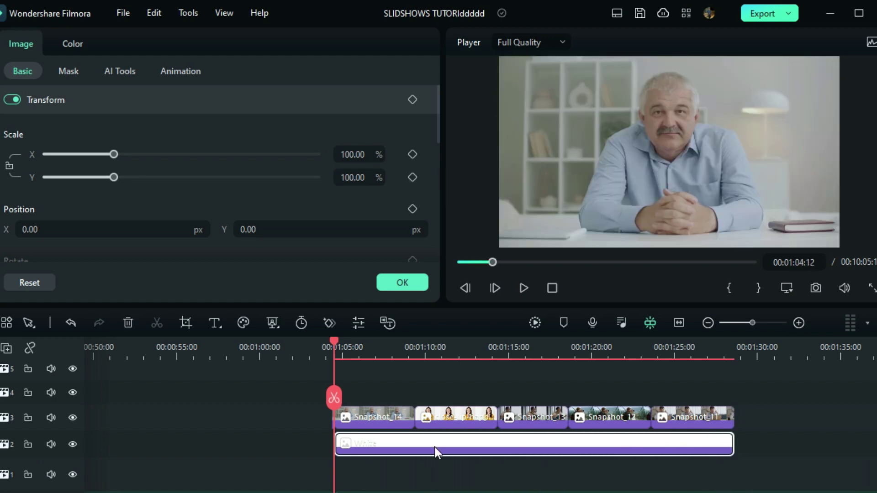
click(28, 324)
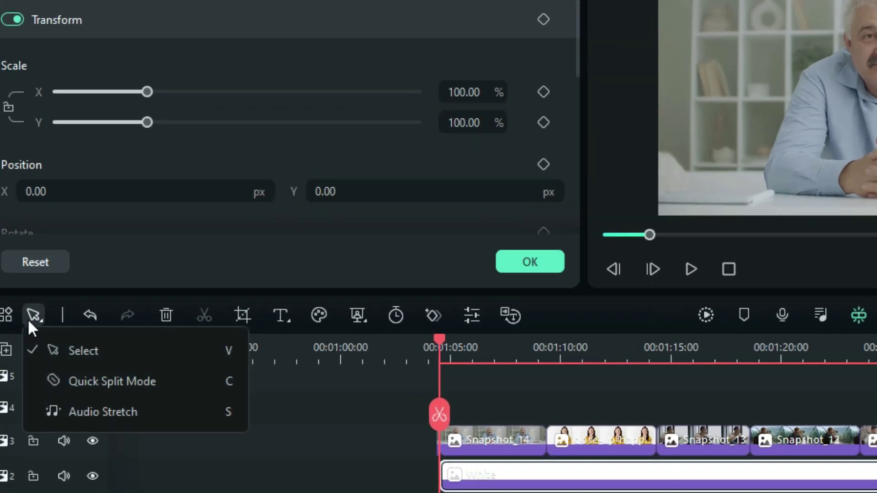
click(65, 381)
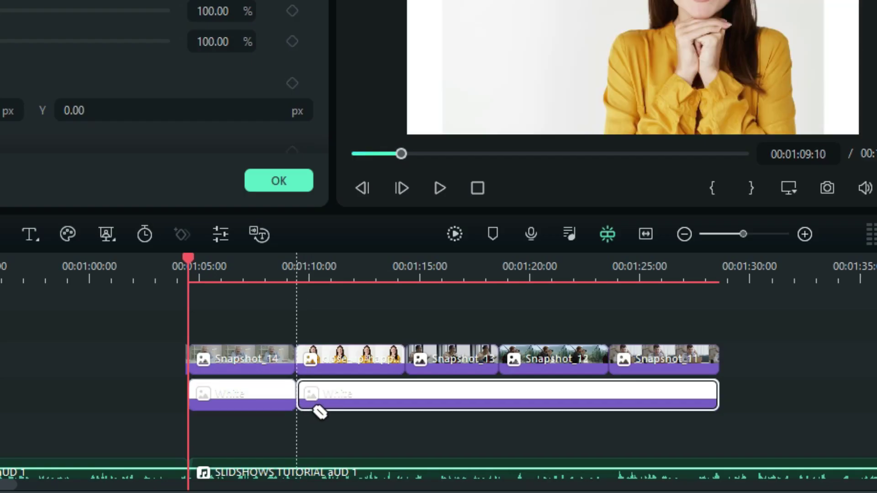
click(405, 409)
click(498, 408)
click(608, 411)
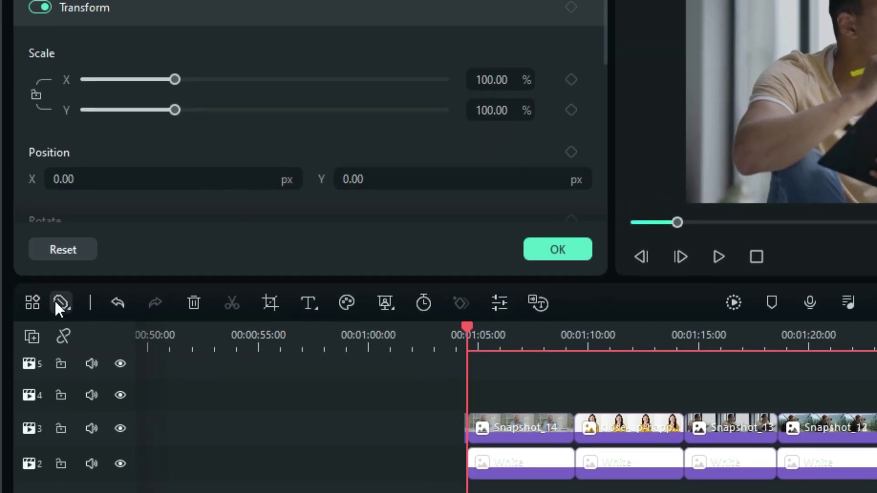
click(61, 302)
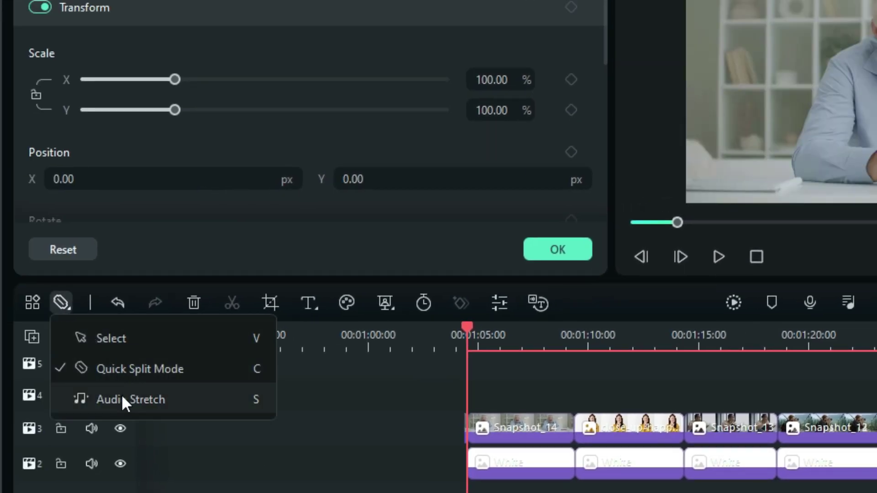
click(132, 344)
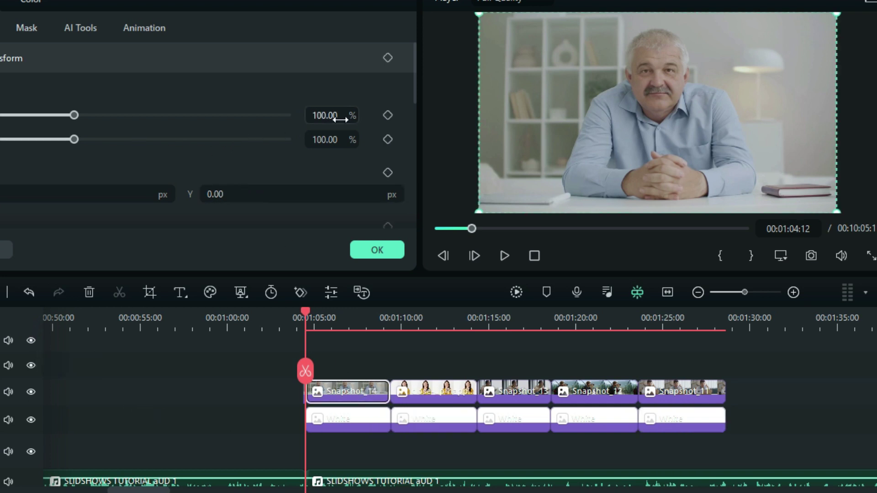
Scale Snapshot_14 to 74% and resize its White backing to 67.91% by 89.10% as a frame
drag(328, 115, 333, 118)
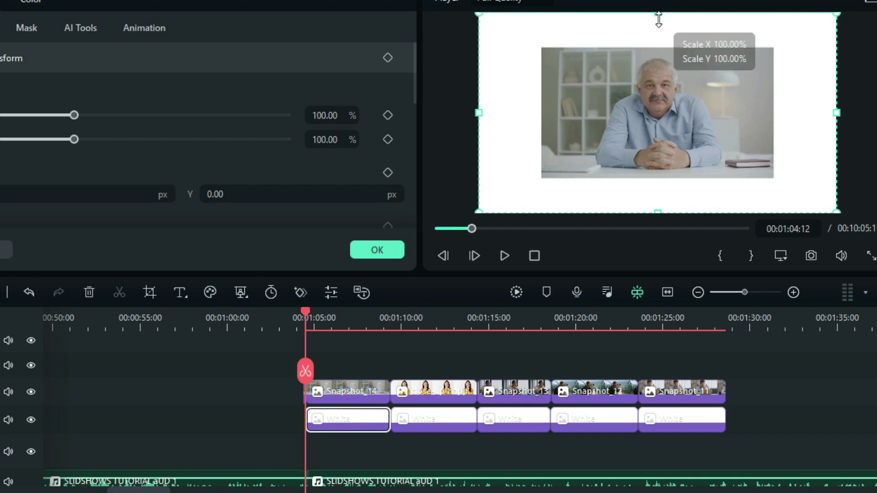
drag(658, 20, 658, 39)
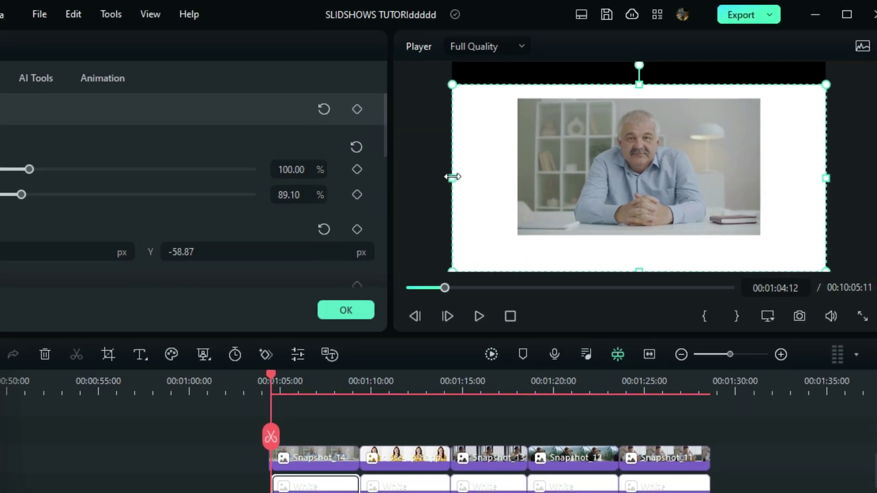
drag(452, 176, 507, 204)
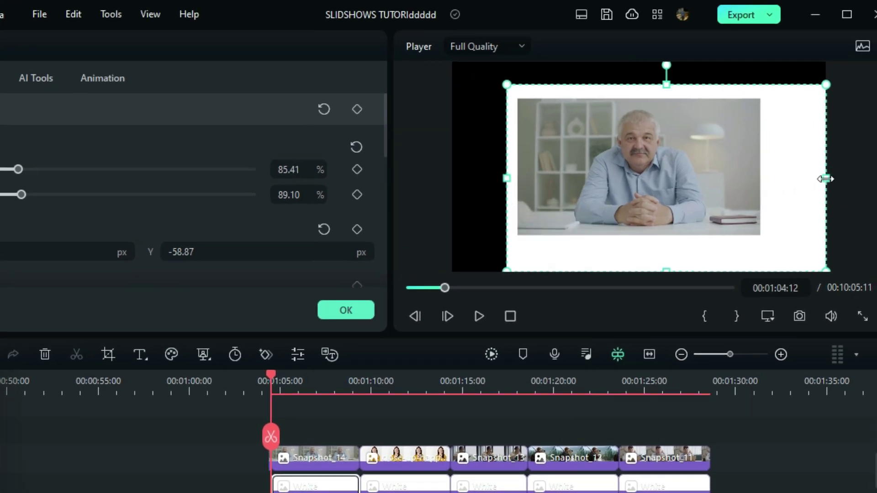
drag(825, 178, 760, 225)
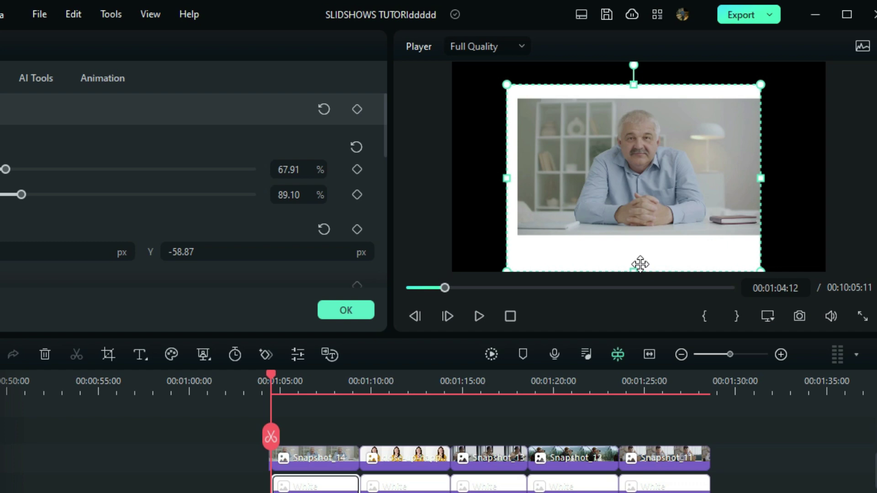
drag(635, 266, 636, 263)
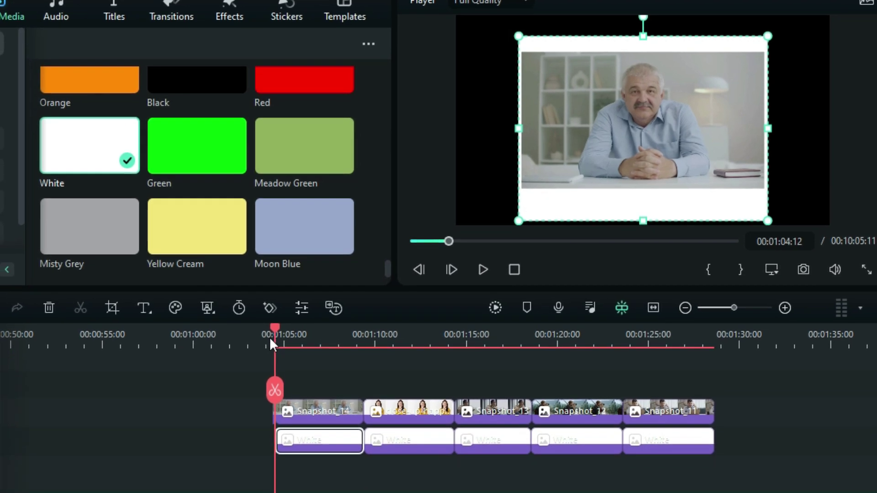
Crop the smiling woman photo with a Custom ratio, trimming its left side to 4364 x 4667
click(388, 411)
right_click(409, 406)
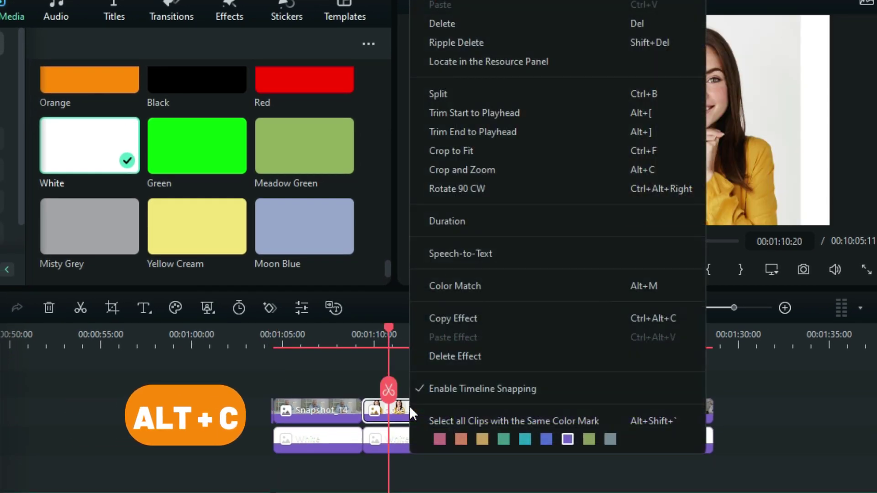
click(463, 169)
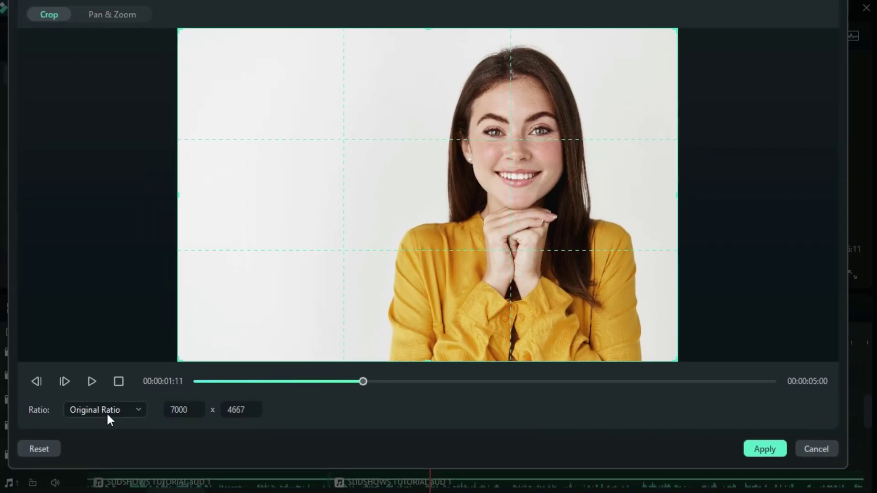
click(111, 409)
click(114, 383)
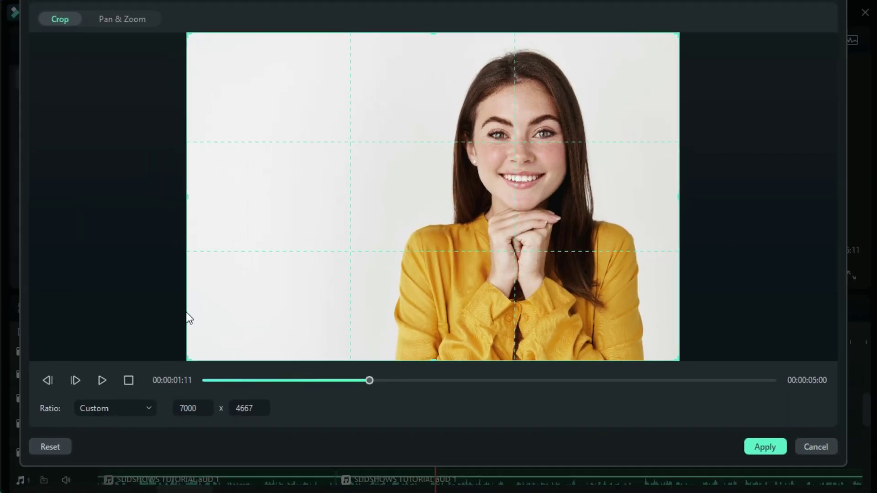
drag(191, 204, 389, 231)
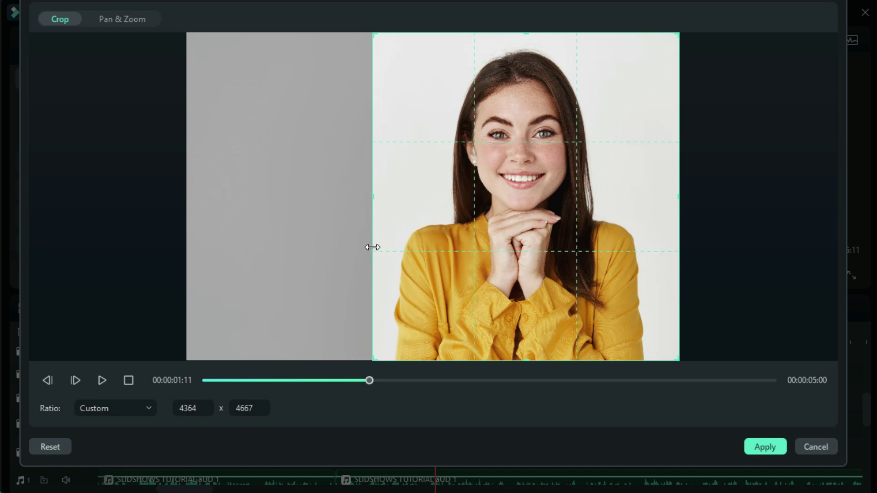
Apply the crop and bring up the woman photo's transform properties
click(782, 448)
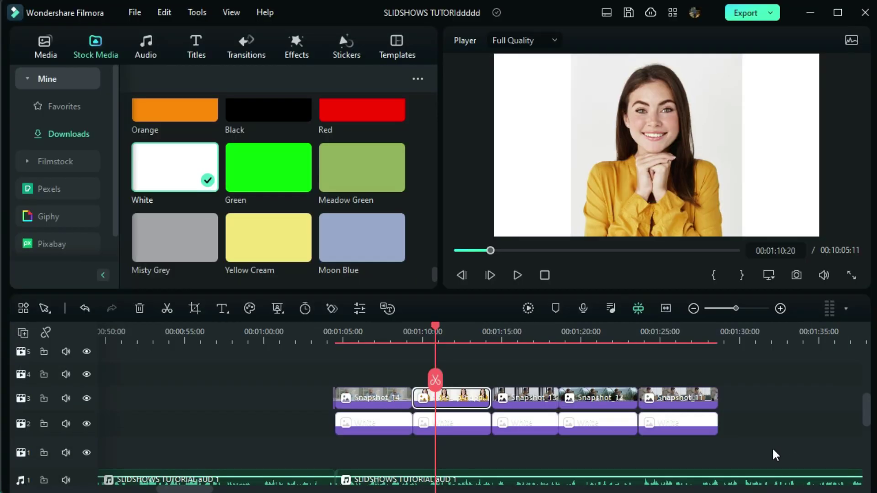
double_click(461, 401)
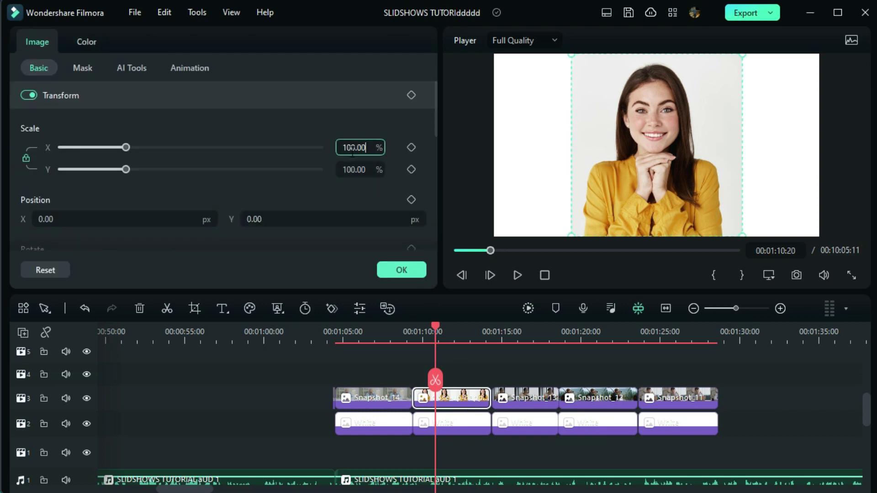
scroll(351, 147, down, 17)
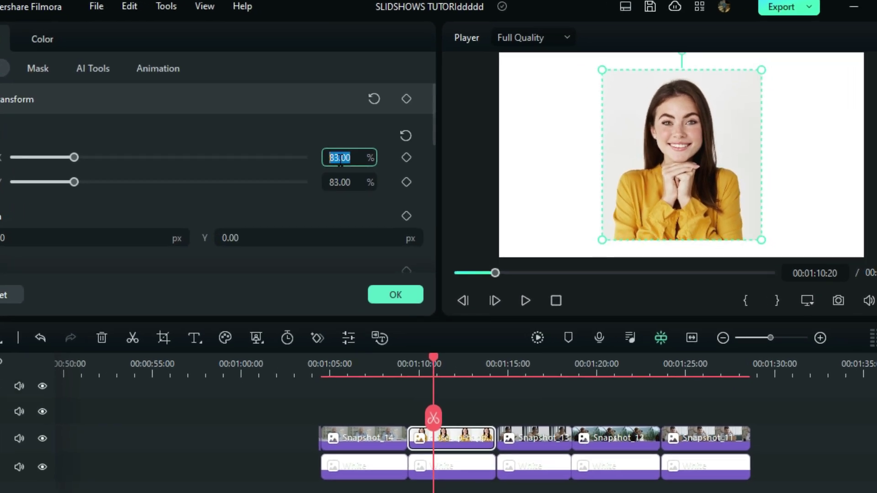
scroll(340, 159, down, 6)
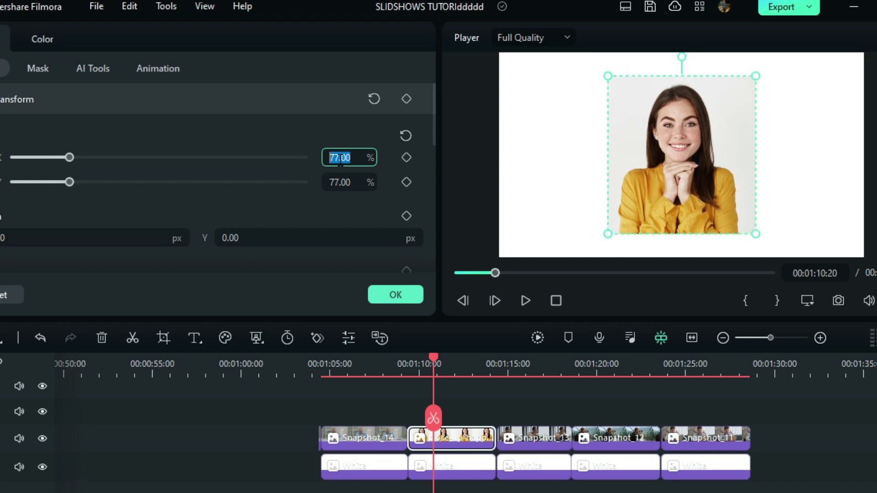
Narrow the White backing from both sides and the top, and shrink the woman photo inside it
click(450, 466)
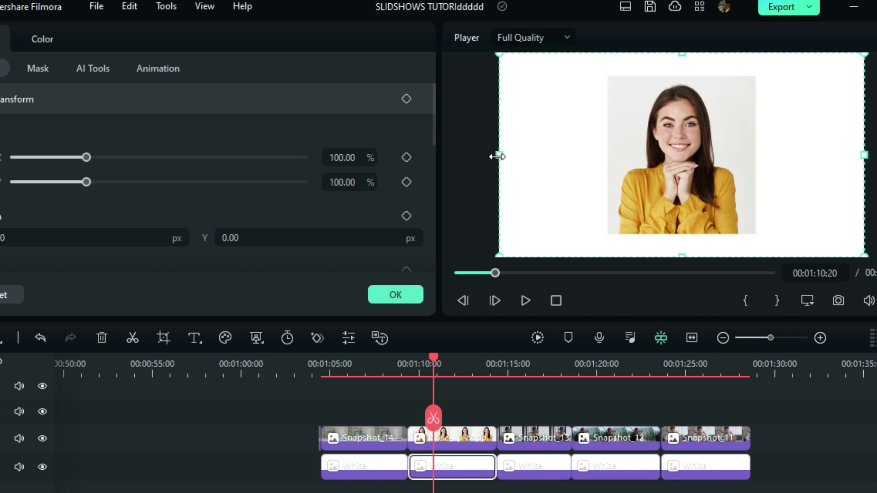
drag(498, 156, 599, 237)
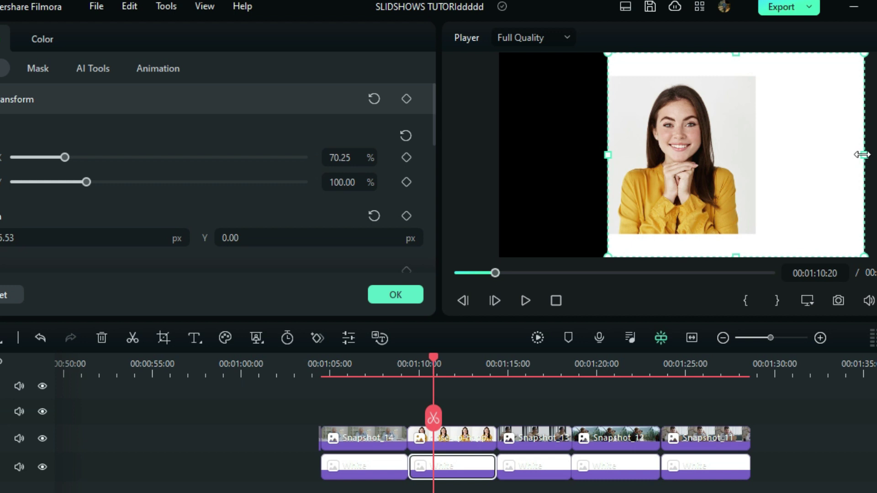
drag(861, 155, 768, 202)
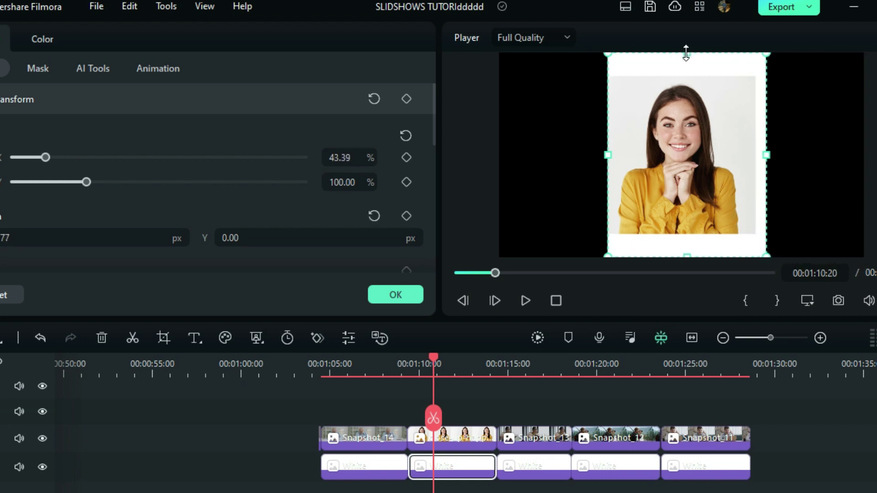
drag(686, 53, 687, 61)
click(736, 78)
drag(736, 78, 724, 121)
Fine-tune the white frame to about 38% by 89.44% with the photo raised inside it
click(742, 62)
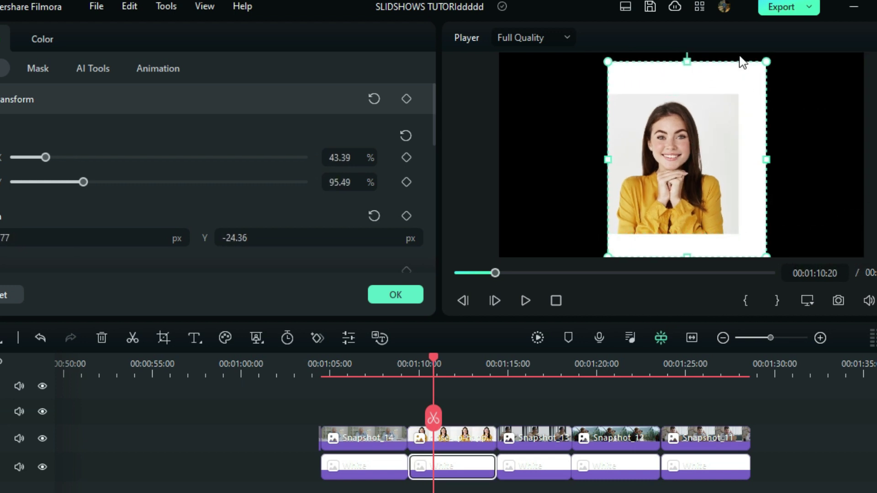
drag(766, 61, 754, 76)
drag(693, 158, 695, 151)
click(748, 135)
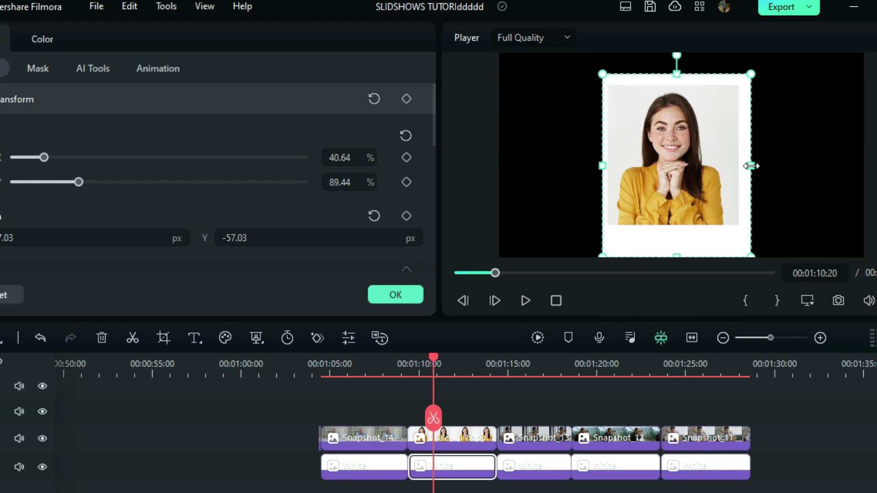
drag(756, 166, 748, 175)
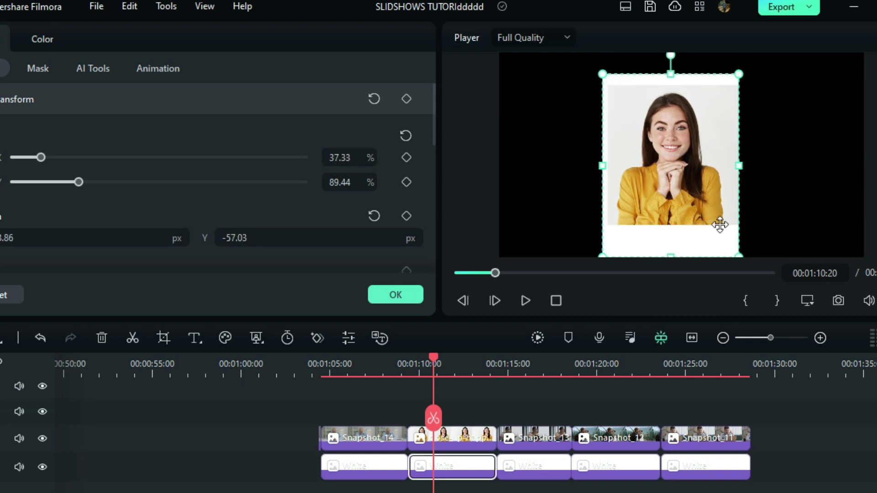
drag(742, 166, 747, 175)
drag(605, 166, 601, 178)
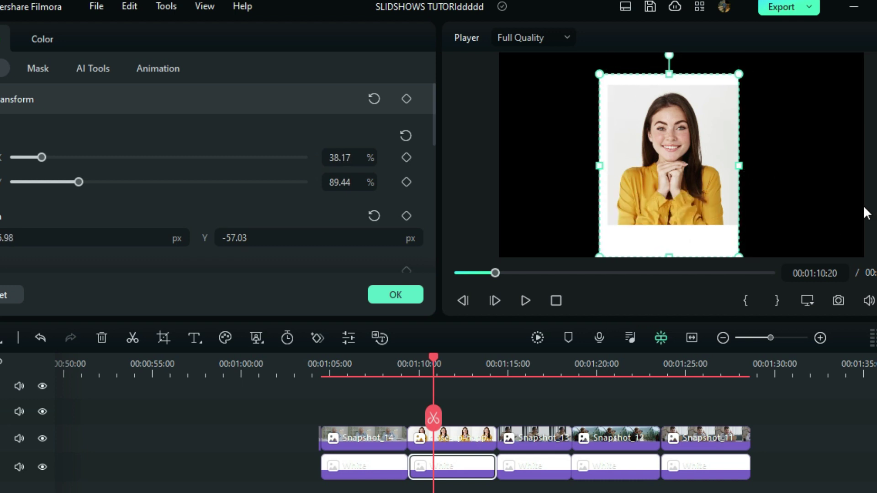
click(792, 208)
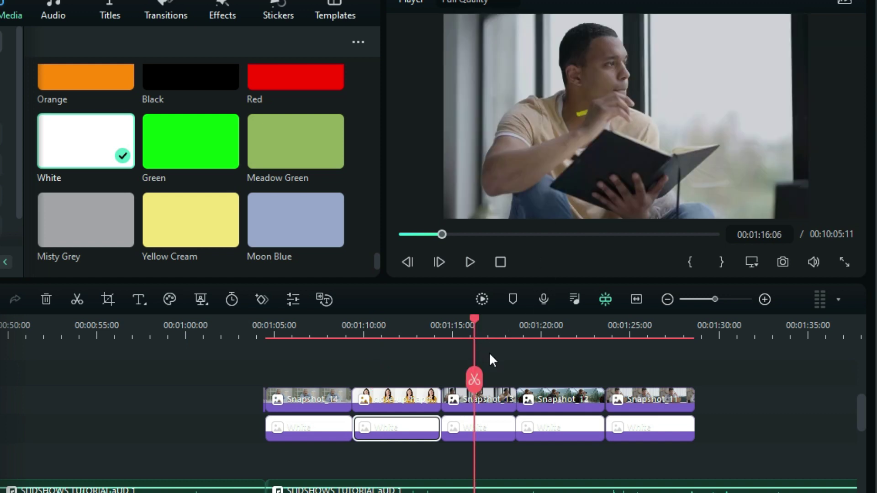
Crop Snapshot_13 with a Custom ratio to 1371x1080, framing the man reading
click(497, 394)
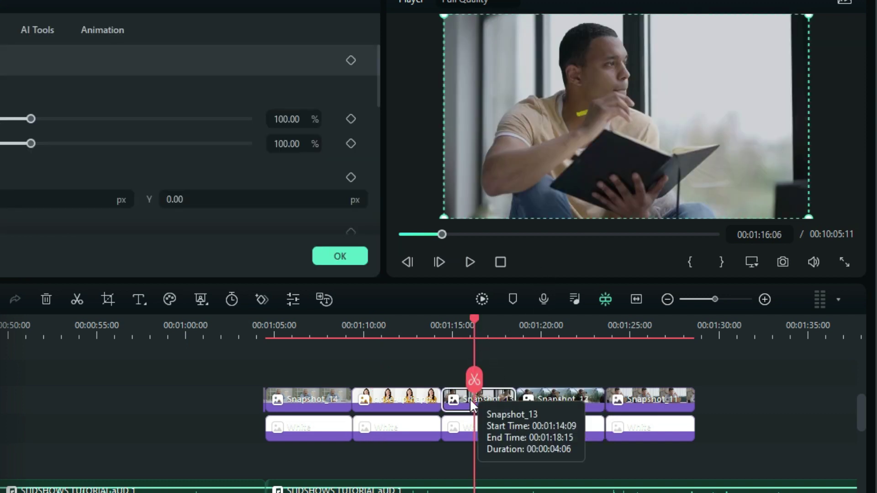
right_click(470, 398)
click(533, 146)
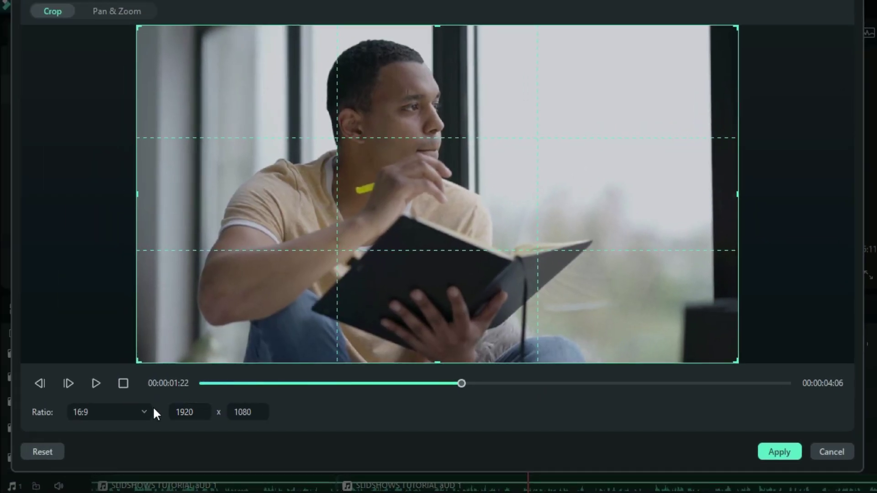
click(150, 411)
click(129, 385)
drag(137, 196, 308, 226)
drag(538, 245, 412, 251)
click(779, 451)
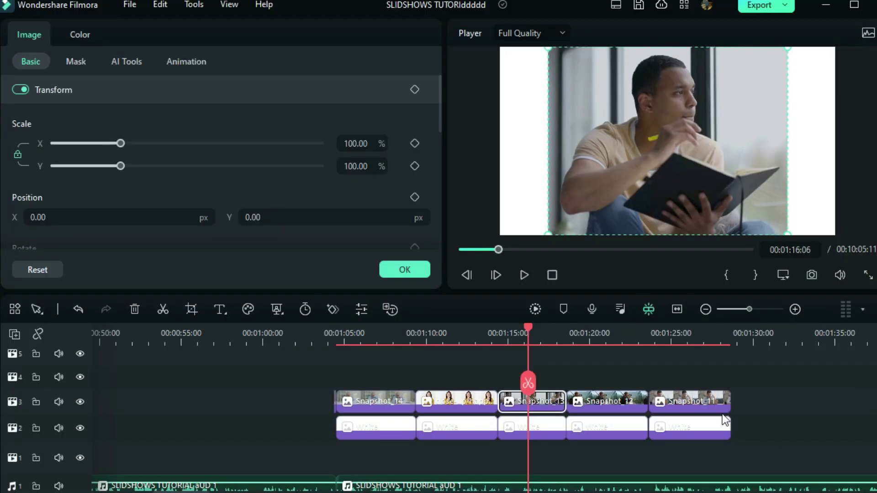
Shrink Snapshot_13 to about 66% and fit its White frame at 49.46% by 85.71%
drag(354, 144, 309, 144)
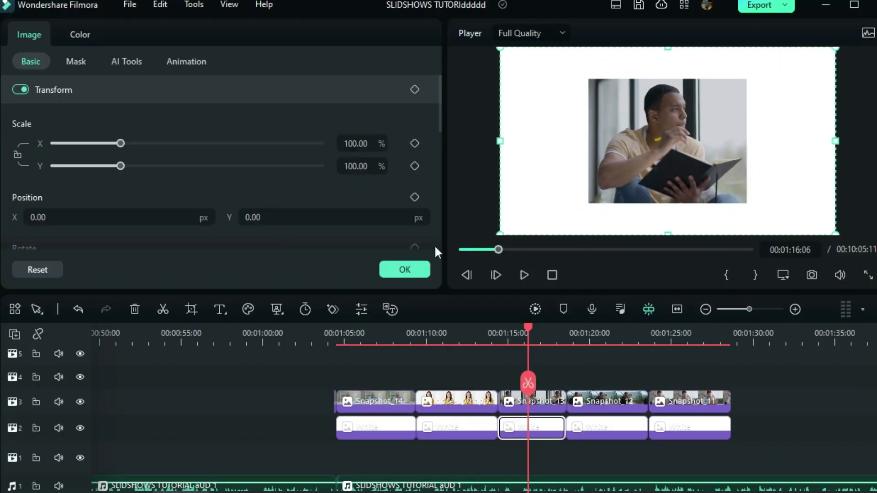
drag(667, 48, 667, 66)
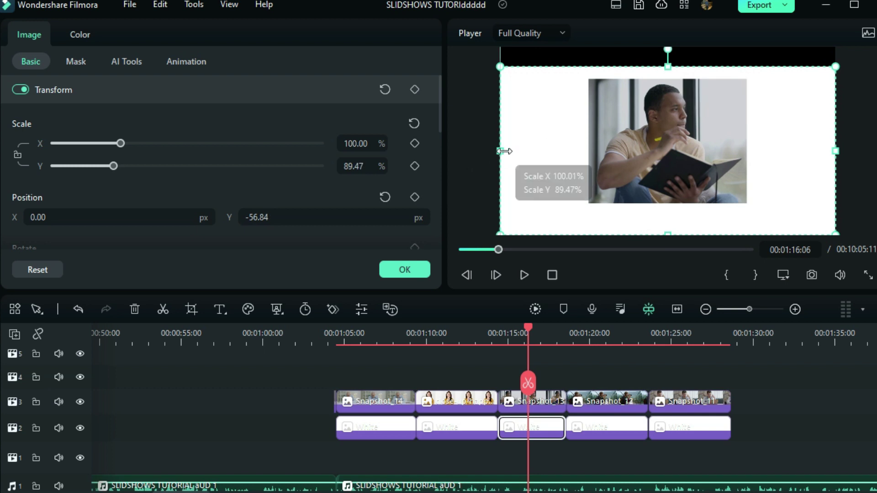
drag(504, 152, 580, 189)
drag(835, 151, 754, 223)
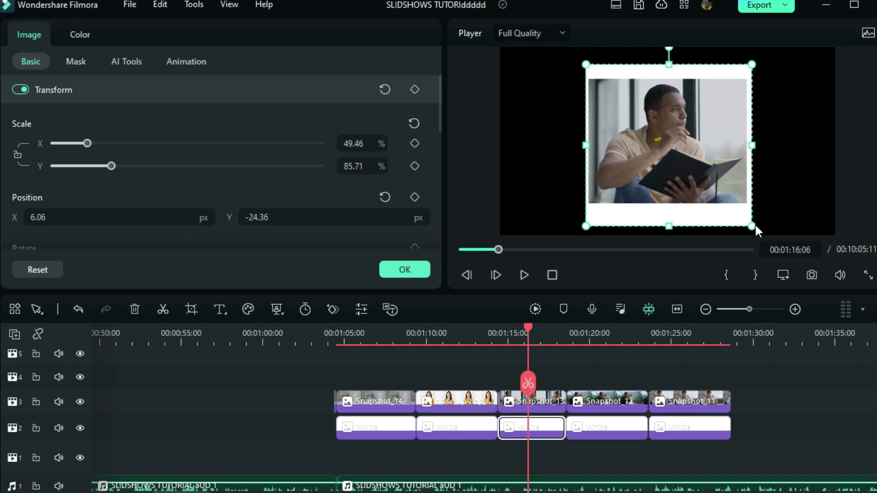
Nudge the previous white frame up, then crop Snapshot_12 to a 1920x868 Custom strip
click(405, 270)
click(600, 334)
double_click(603, 402)
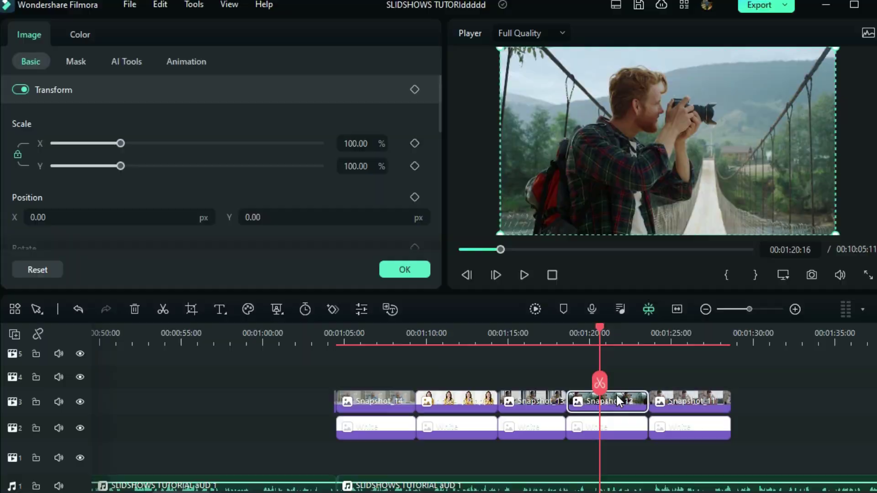
key(alt+c)
click(105, 412)
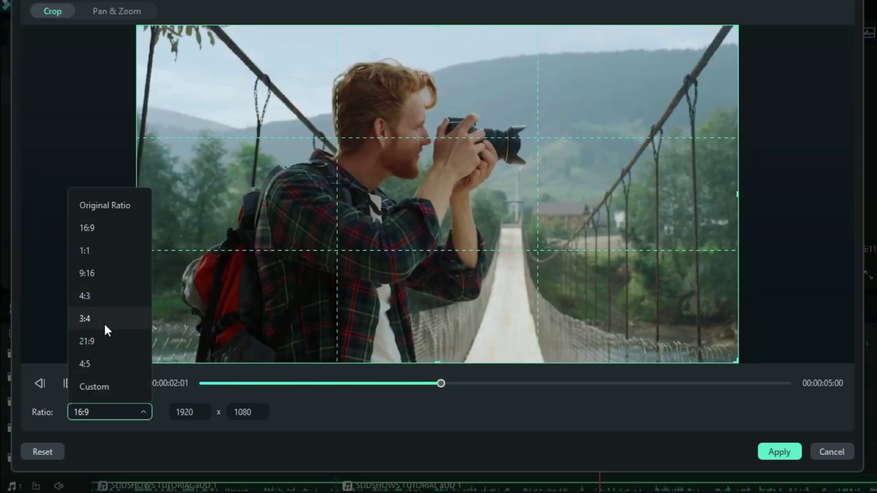
click(89, 386)
drag(437, 361, 452, 296)
mouse_move(440, 166)
mouse_down()
mouse_move(440, 195)
mouse_move(440, 184)
mouse_up()
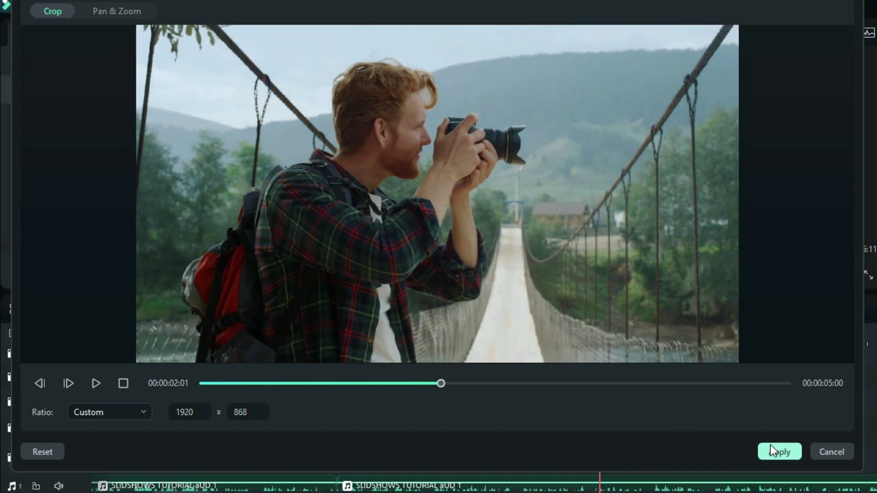
click(776, 451)
Fit the White clip behind Snapshot_12 as a frame scaled to 86.47% by 89.85%
scroll(355, 143, down, 8)
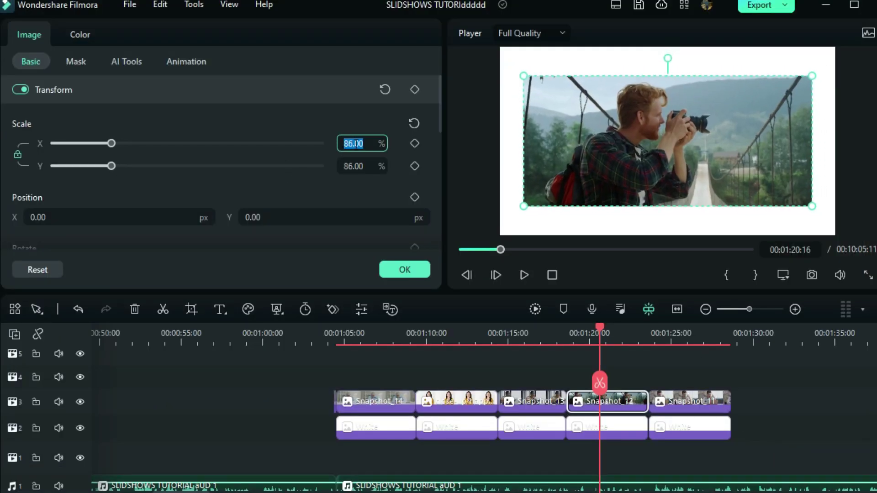
scroll(354, 143, down, 2)
click(606, 430)
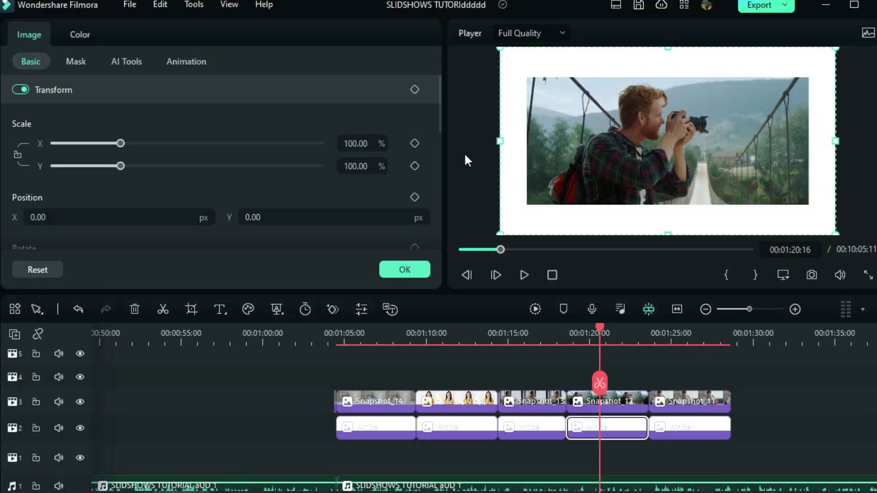
drag(502, 141, 544, 141)
click(606, 166)
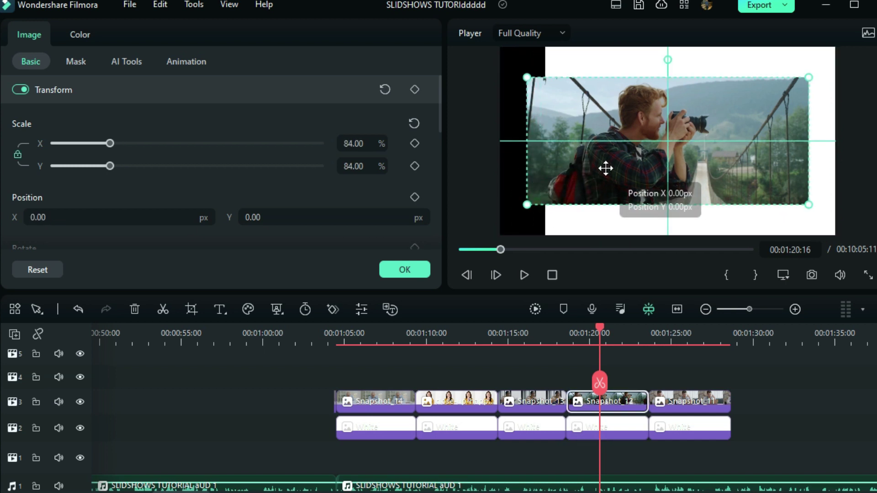
drag(626, 220, 608, 220)
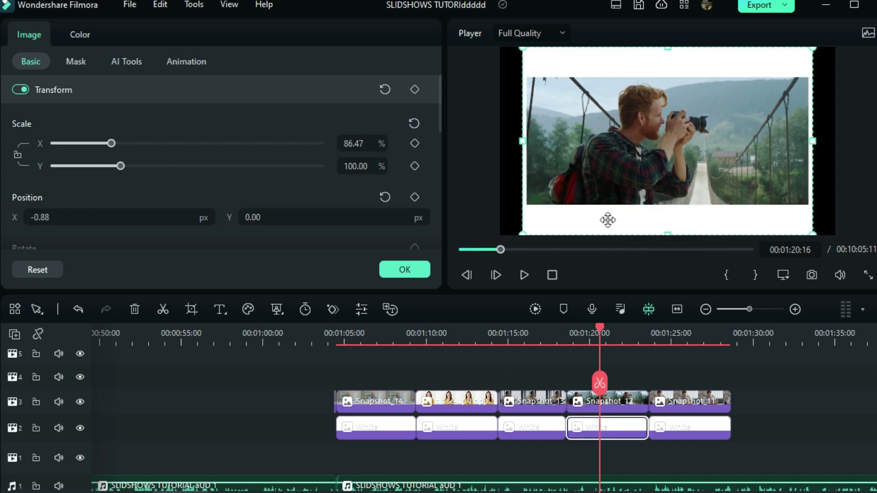
drag(668, 227, 644, 219)
key(Down)
key(Down)
key(Down)
key(Down)
key(Down)
key(Down)
key(Down)
key(Down)
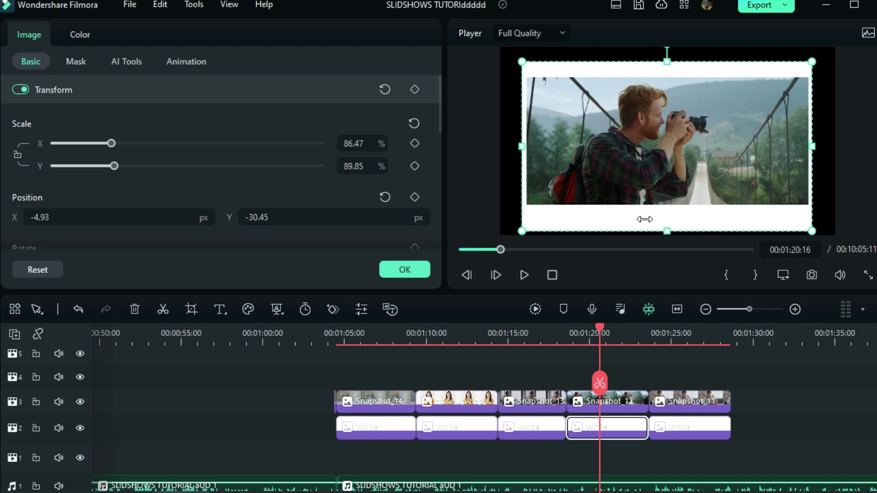
click(675, 342)
click(708, 401)
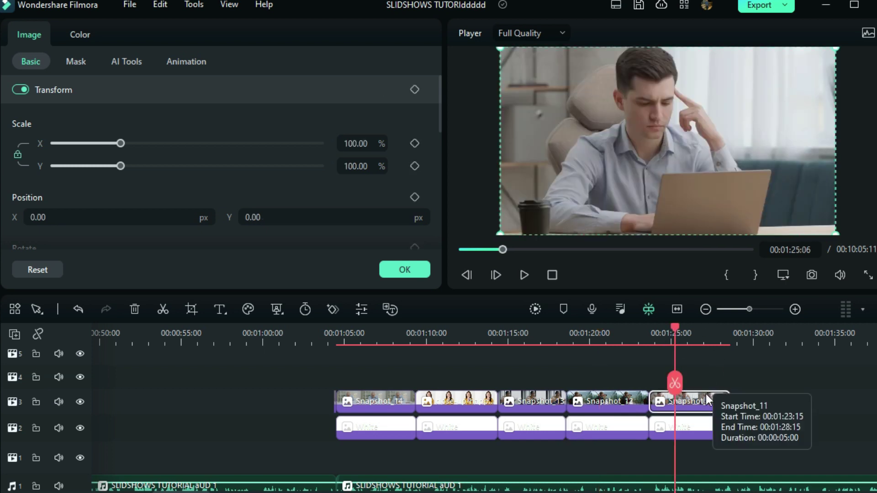
Scale Snapshot_11 to 69% and resize its White clip to 71.33% by 86.38% as a frame
drag(361, 143, 366, 211)
key(Down)
drag(667, 48, 671, 69)
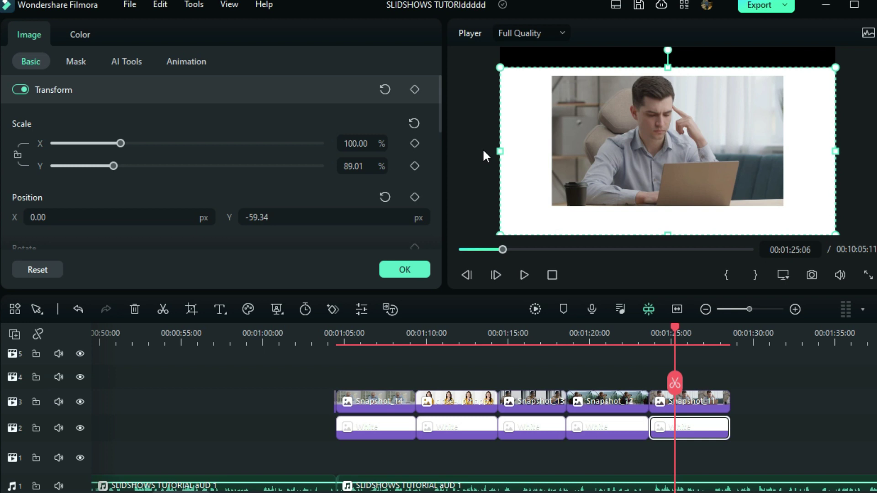
drag(501, 151, 547, 151)
drag(658, 173, 740, 178)
drag(542, 151, 542, 152)
drag(592, 231, 604, 224)
drag(655, 230, 682, 222)
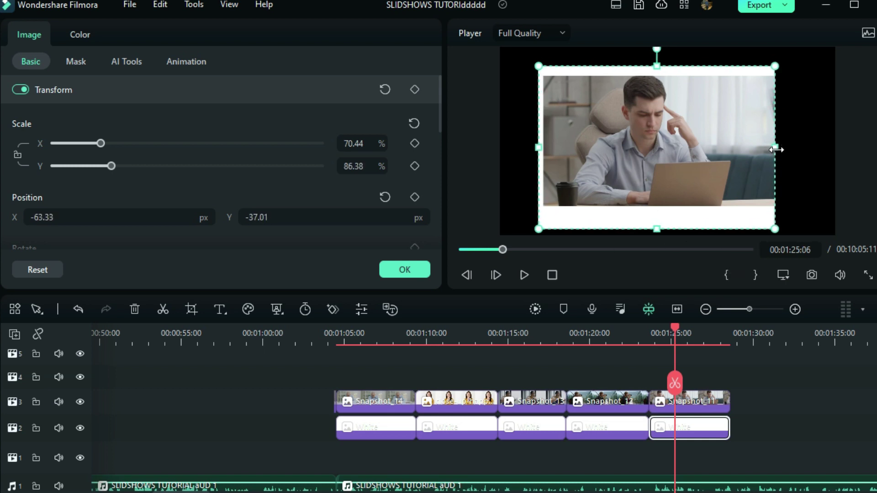
drag(538, 148, 533, 146)
drag(612, 201, 615, 202)
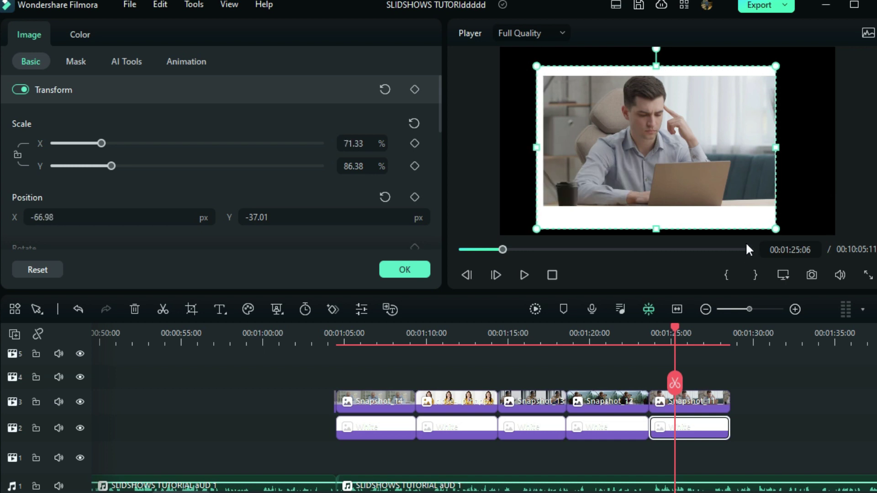
Add a Quick Text 'Text Here' title on a new track spanning all five framed photos
click(337, 337)
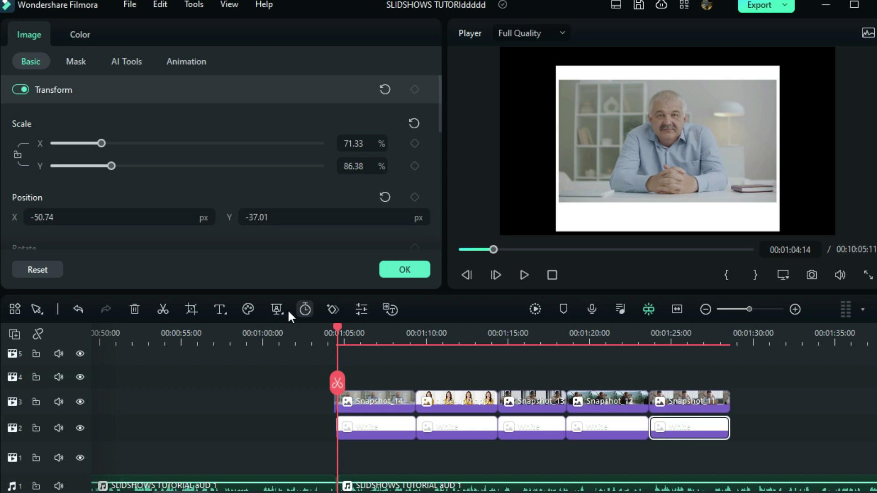
click(221, 305)
click(229, 331)
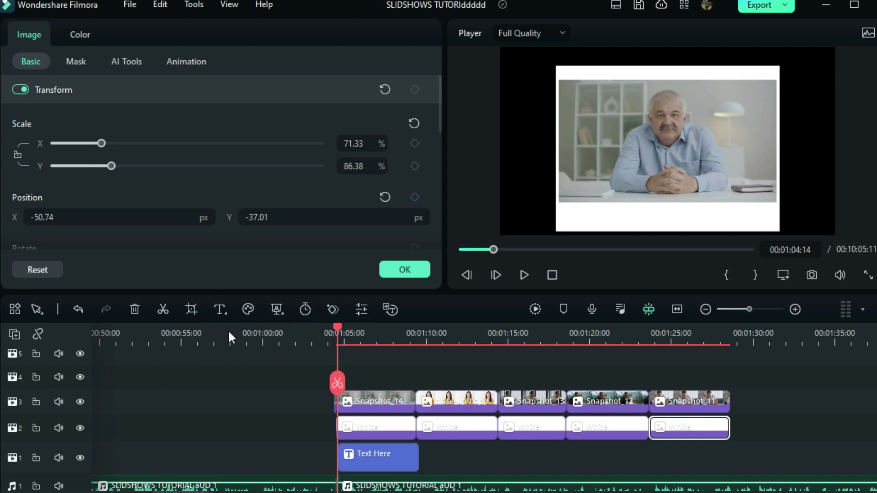
drag(357, 438, 705, 437)
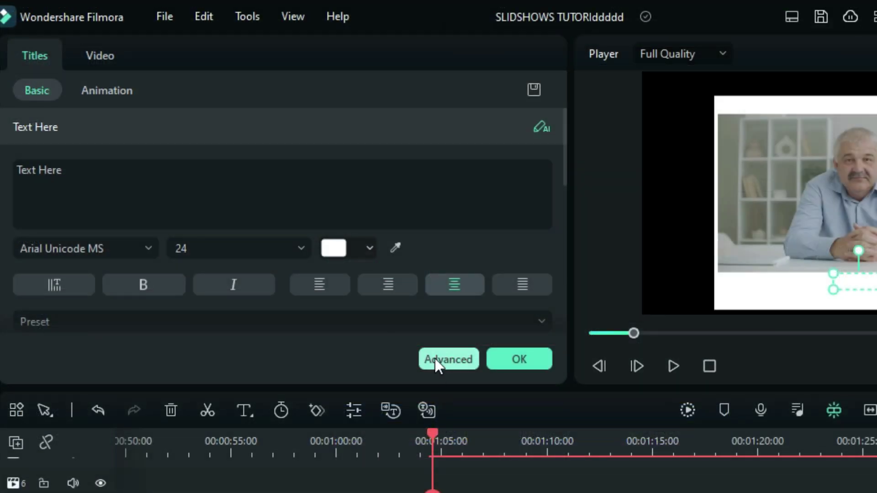
click(435, 358)
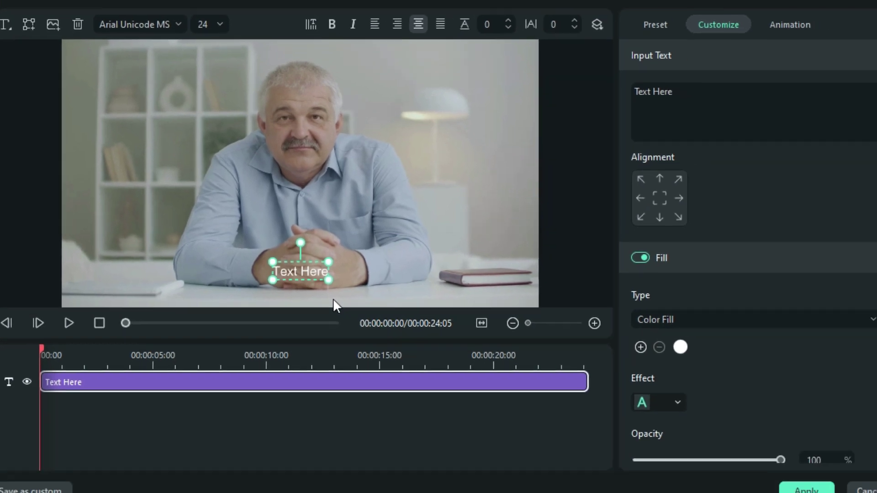
Make the caption read 'June 2019' in dark grey at the frame's top-left
drag(300, 272, 227, 73)
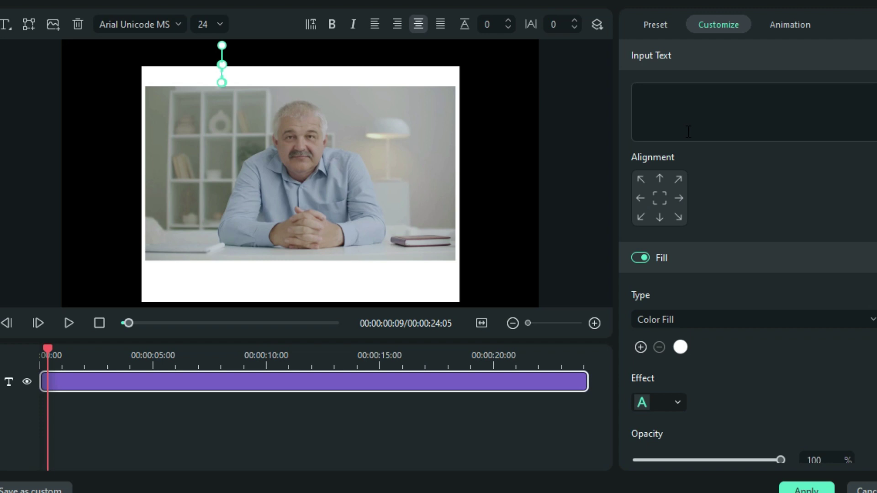
text(2019)
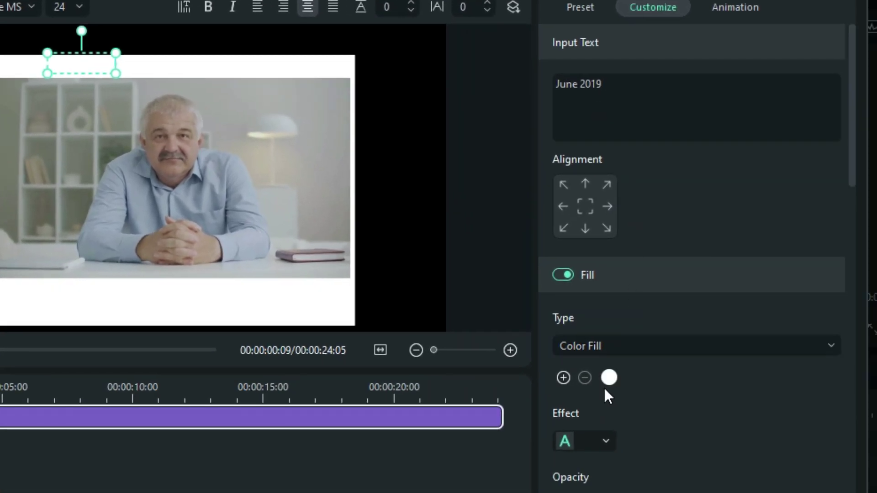
click(608, 378)
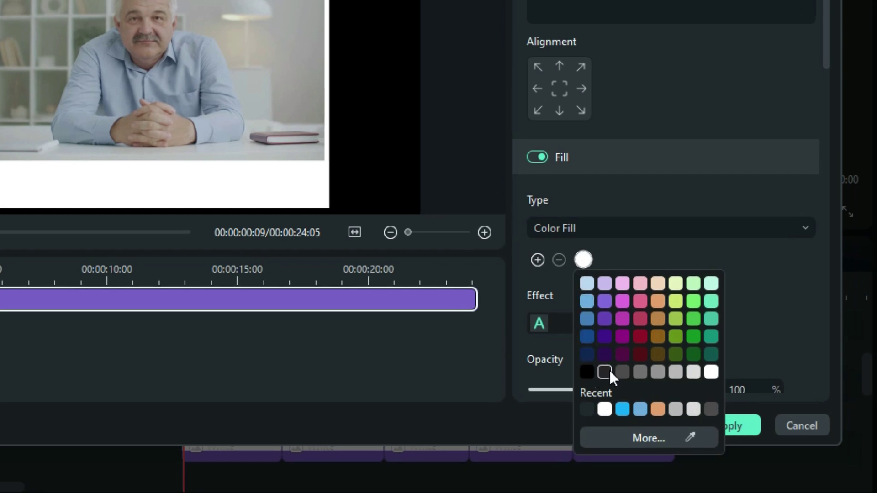
click(609, 371)
drag(78, 0, 30, 0)
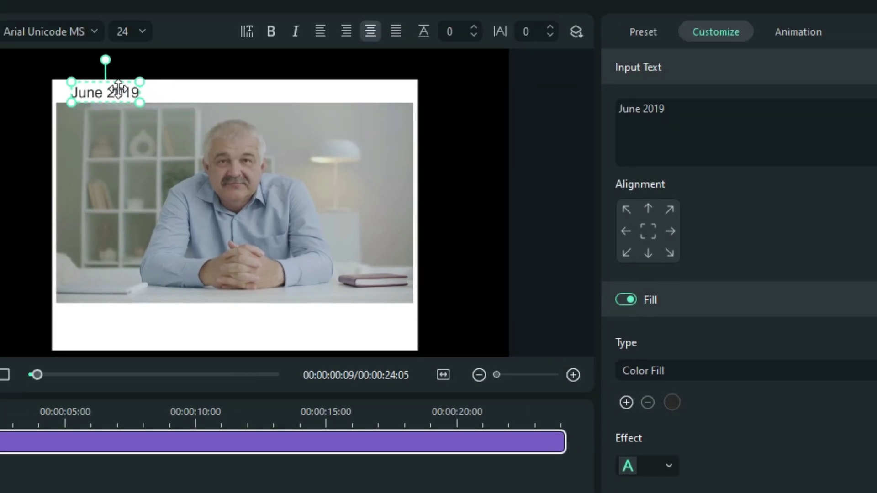
Set the June 2019 caption font to Candara Bold
click(56, 27)
scroll(78, 276, down, 15)
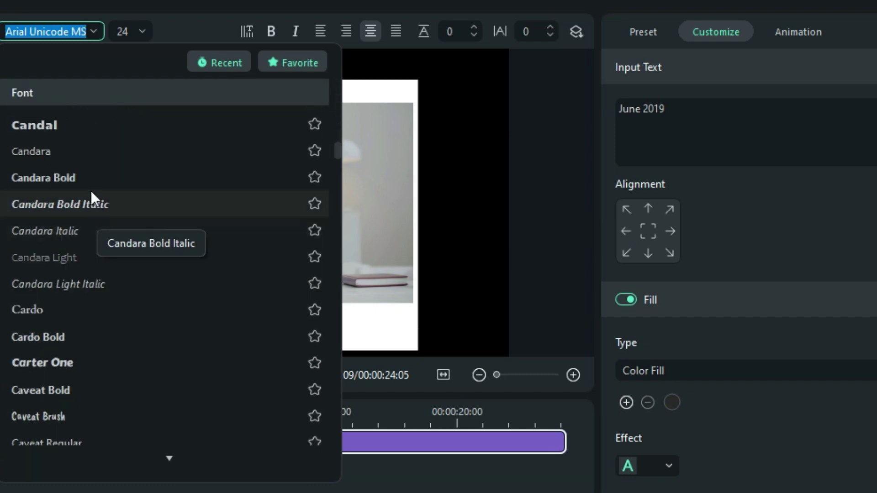
click(89, 178)
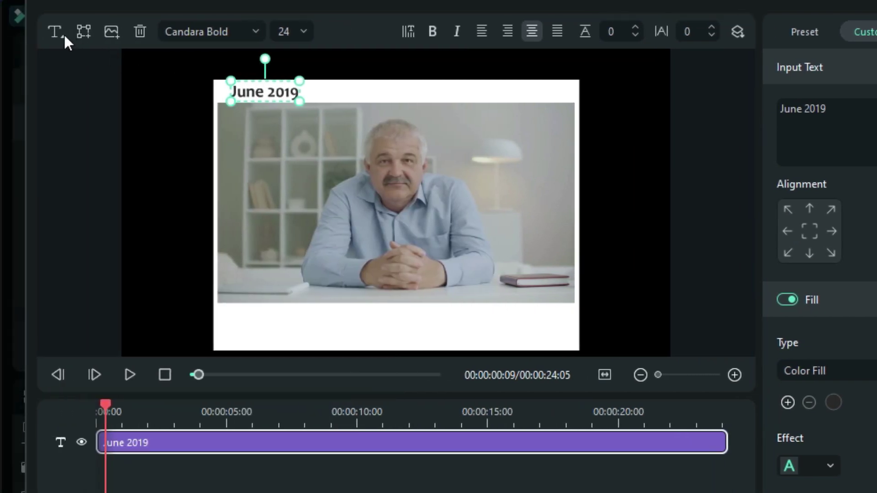
Add a new plain text title onto the photo and set its font to Arizonia Regular
click(63, 36)
click(68, 60)
drag(237, 81, 337, 238)
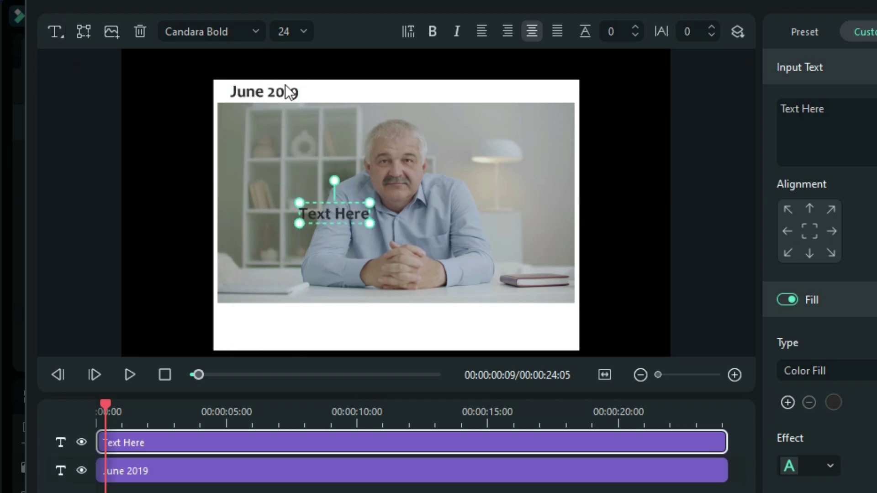
click(196, 31)
scroll(229, 213, up, 5)
scroll(227, 215, up, 6)
scroll(228, 322, down, 2)
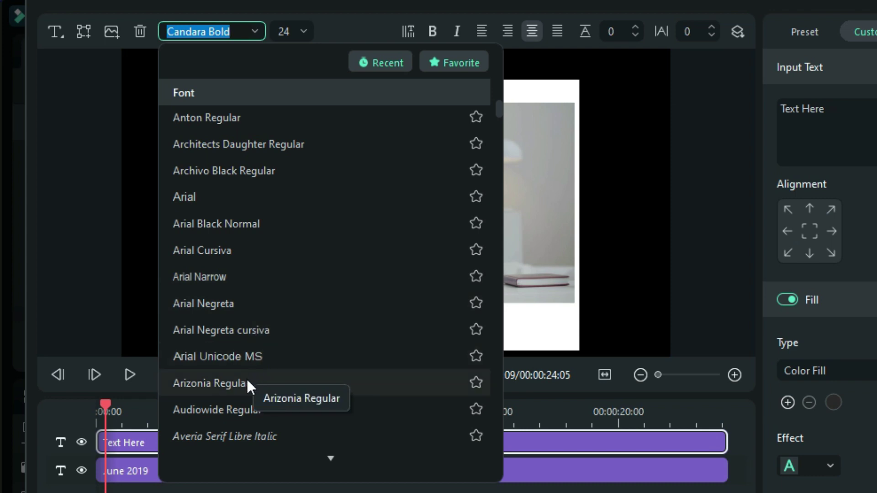
click(246, 379)
Move the title into the bottom white strip, clear the placeholder text, and enlarge it to about size 41
drag(341, 210, 394, 329)
double_click(395, 330)
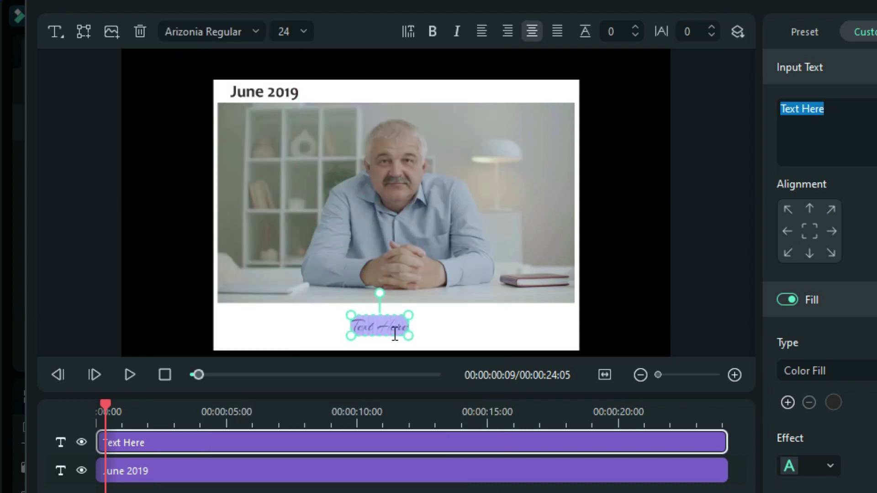
key(BackSpace)
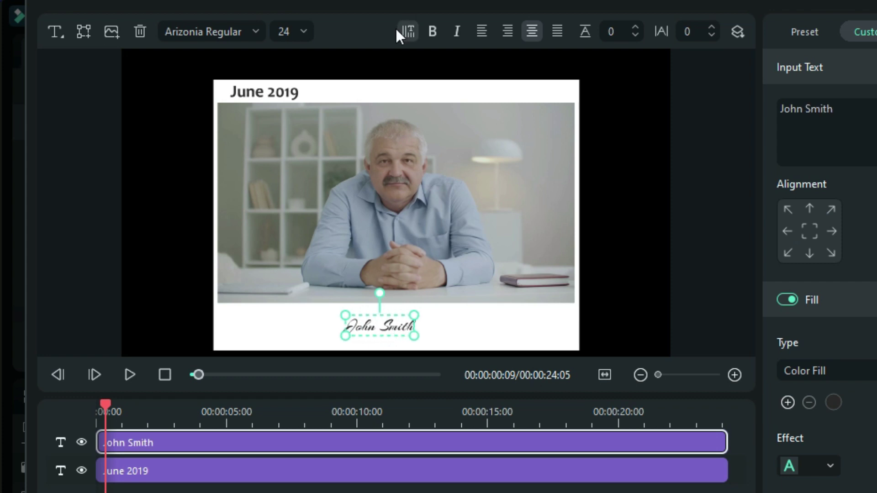
drag(414, 315, 459, 298)
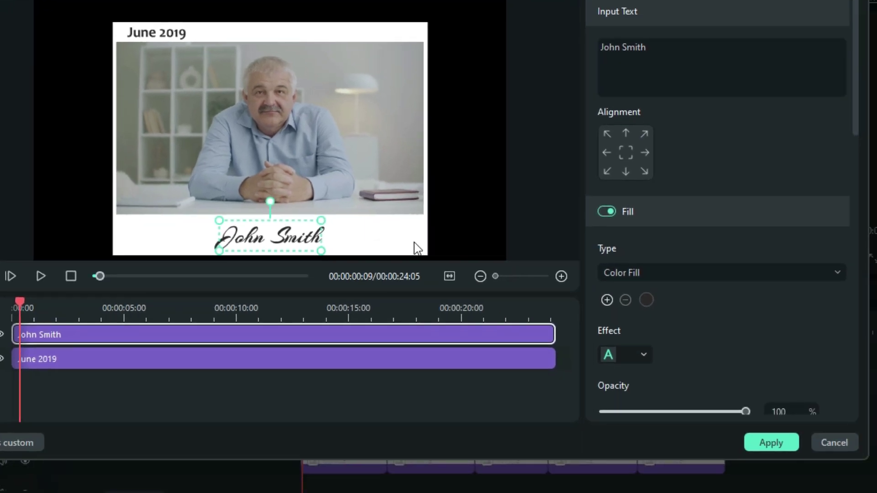
Apply the title, then blade it at the four snapshot boundaries and jump to 1:11:11
click(759, 443)
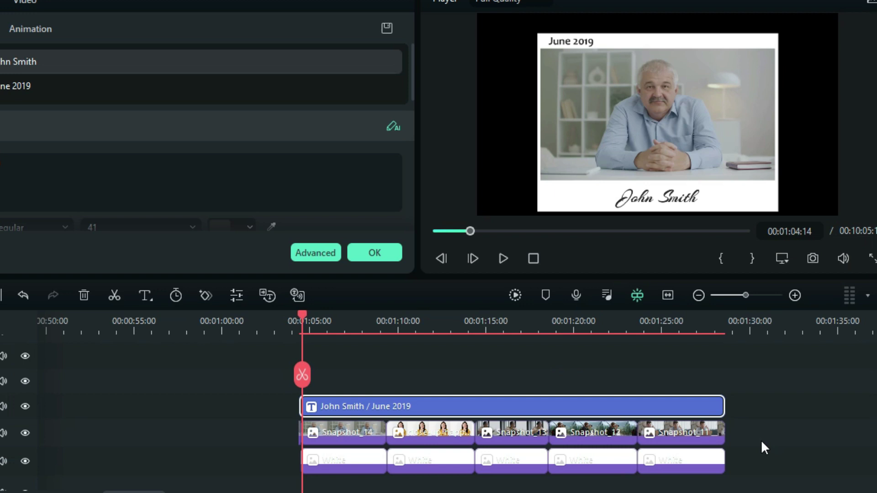
key(c)
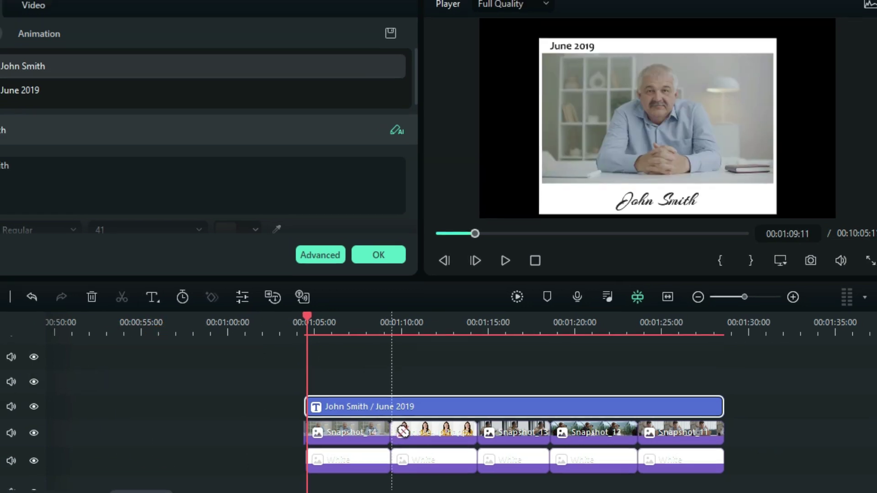
click(388, 406)
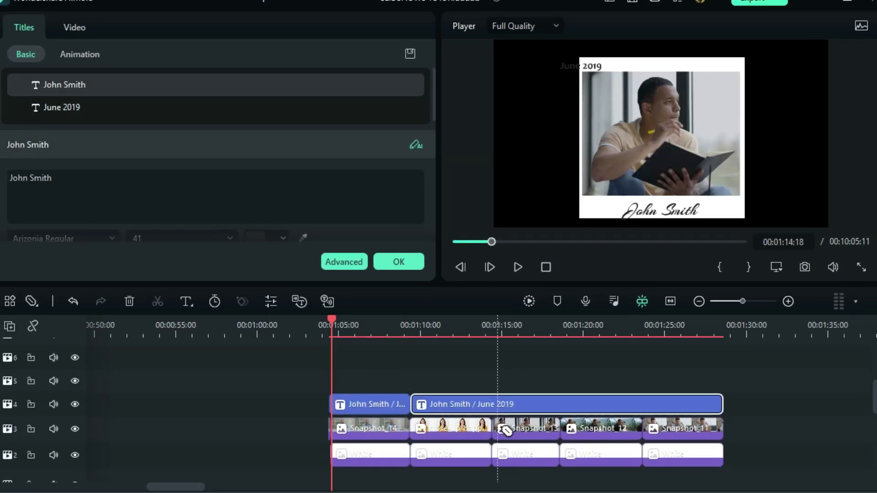
click(493, 405)
click(561, 405)
click(643, 405)
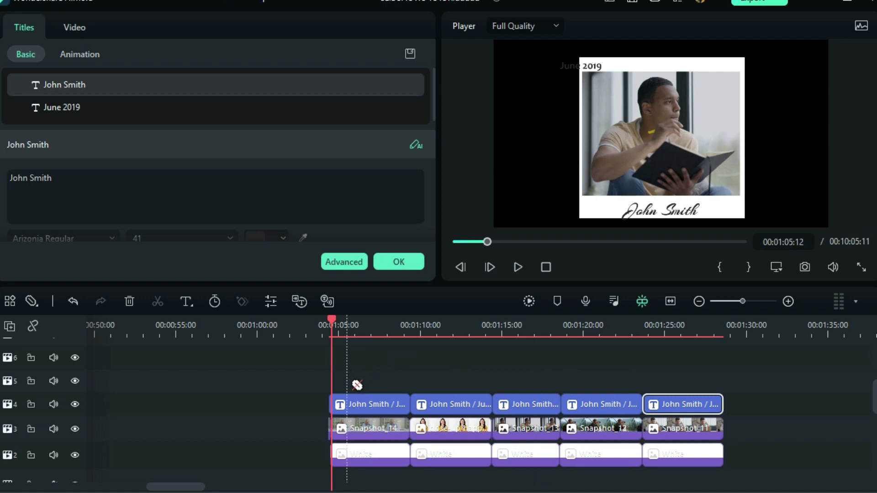
key(v)
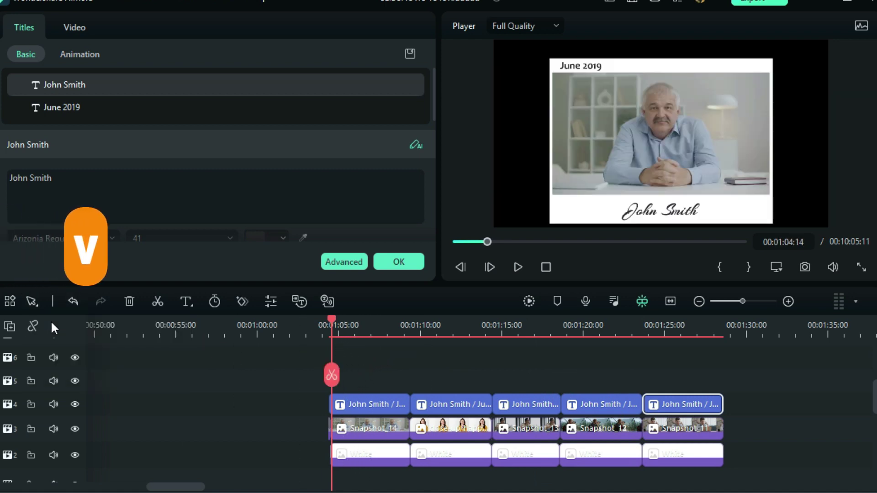
click(443, 327)
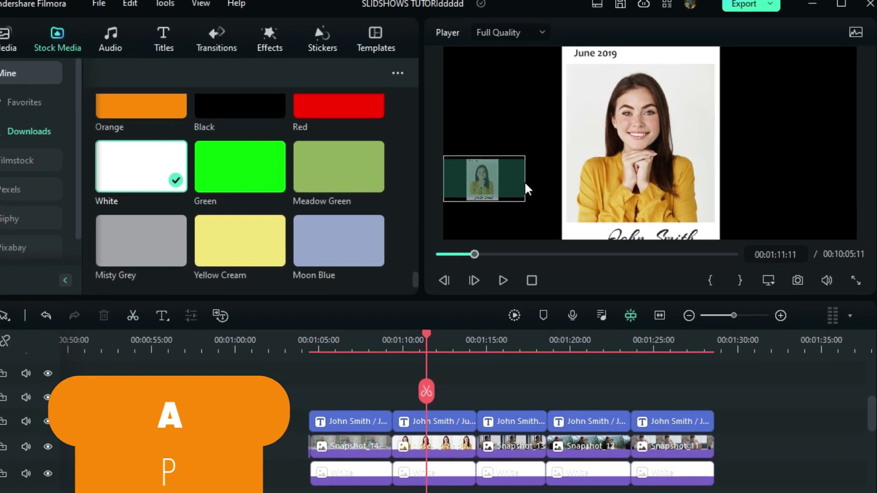
Replace the second slide's name caption with a new person's name, shrinking it and shifting it slightly left
scroll(501, 139, up, 3)
scroll(453, 165, up, 2)
scroll(453, 167, down, 2)
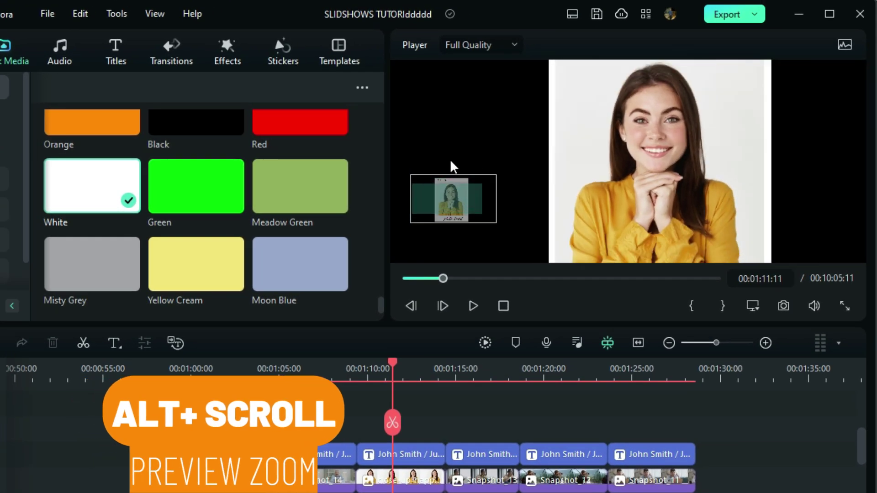
scroll(452, 170, up, 2)
drag(450, 196, 462, 191)
click(534, 110)
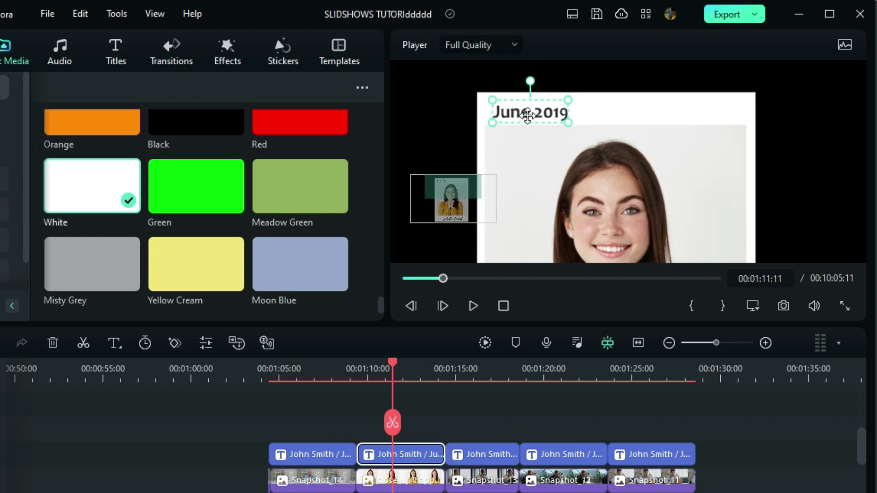
drag(473, 207, 464, 238)
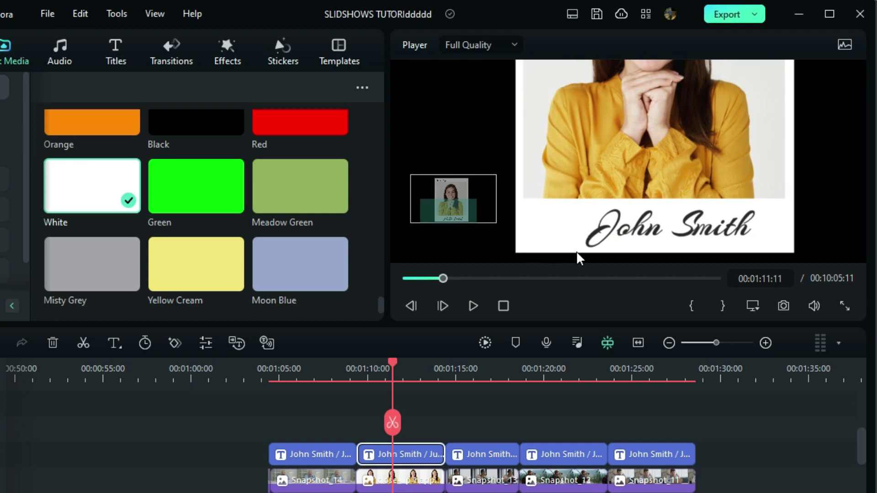
double_click(689, 222)
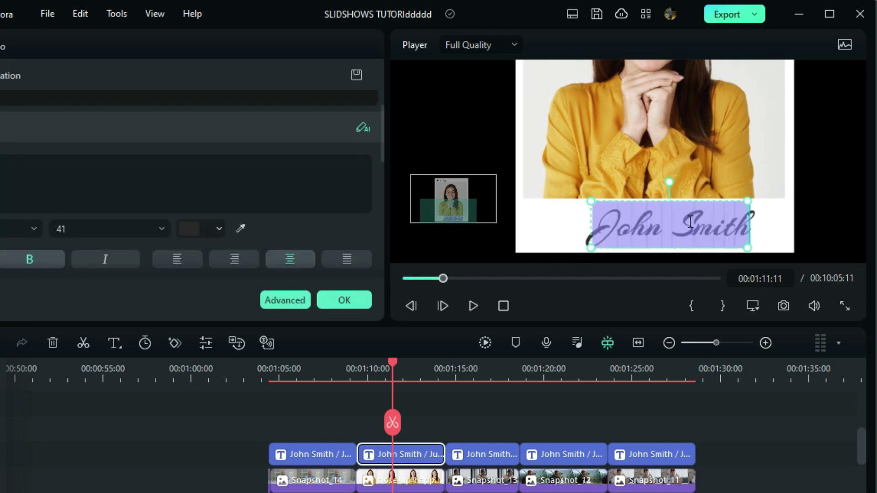
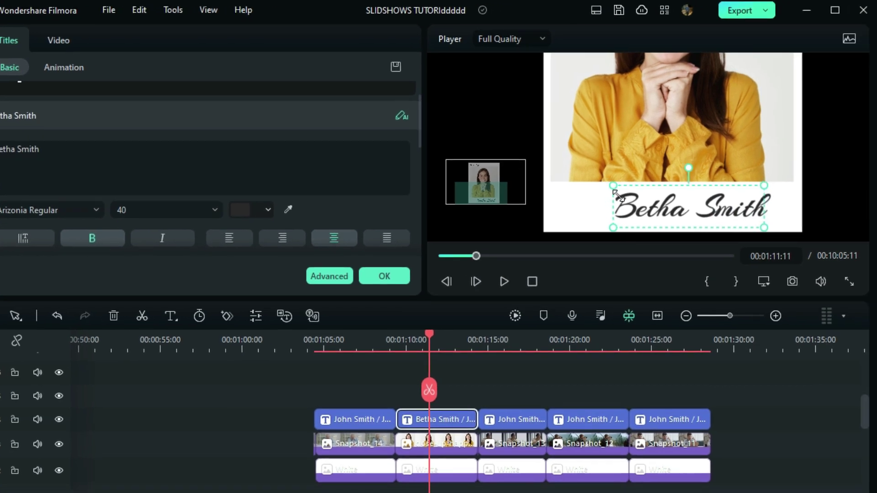
mouse_move(722, 224)
mouse_down()
mouse_move(734, 229)
mouse_move(718, 229)
mouse_up()
click(509, 119)
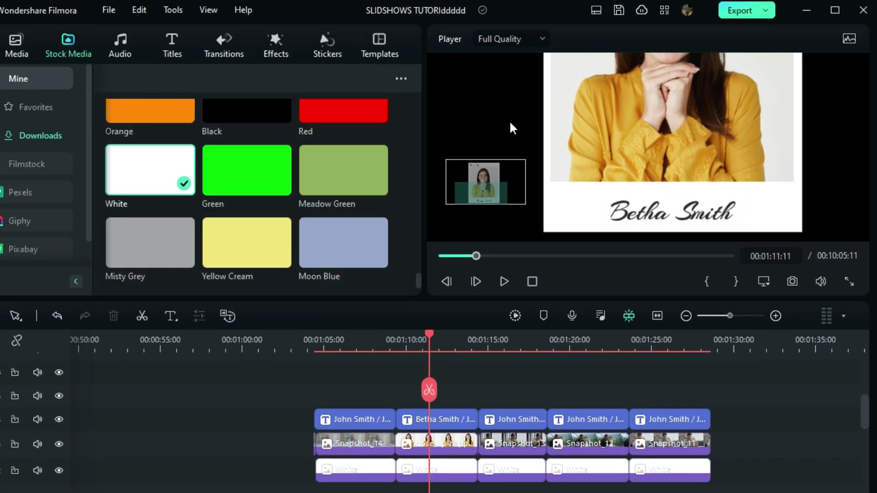
Fit the preview, then change the first name in the third snapshot's caption at 1:16:18
click(763, 281)
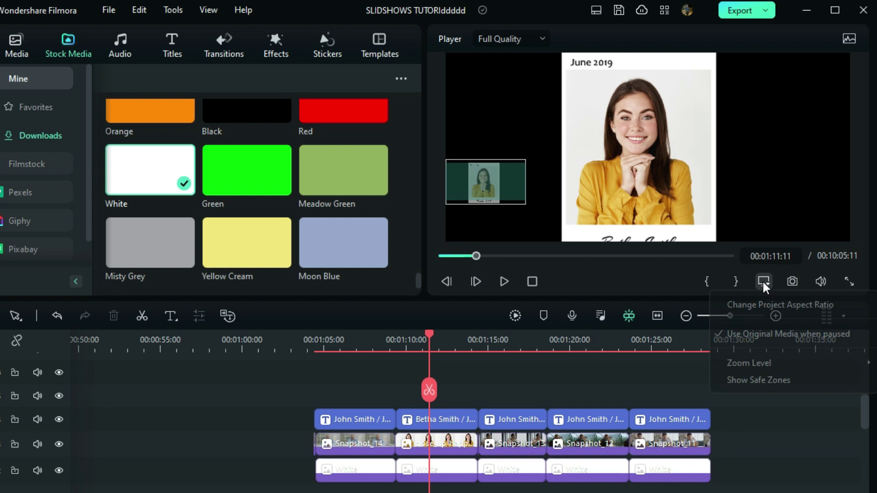
mouse_move(760, 363)
click(627, 362)
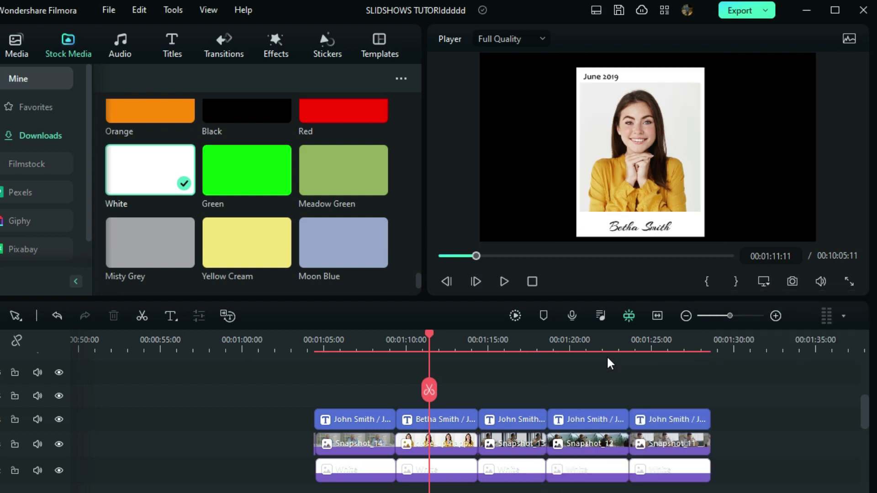
click(515, 345)
double_click(518, 419)
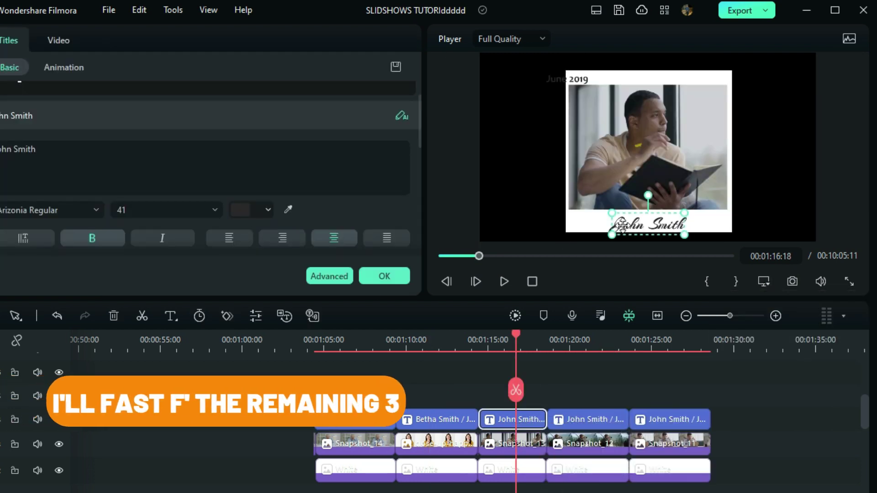
key(ctrl+a)
click(383, 274)
scroll(544, 147, up, 2)
scroll(543, 147, down, 2)
double_click(730, 209)
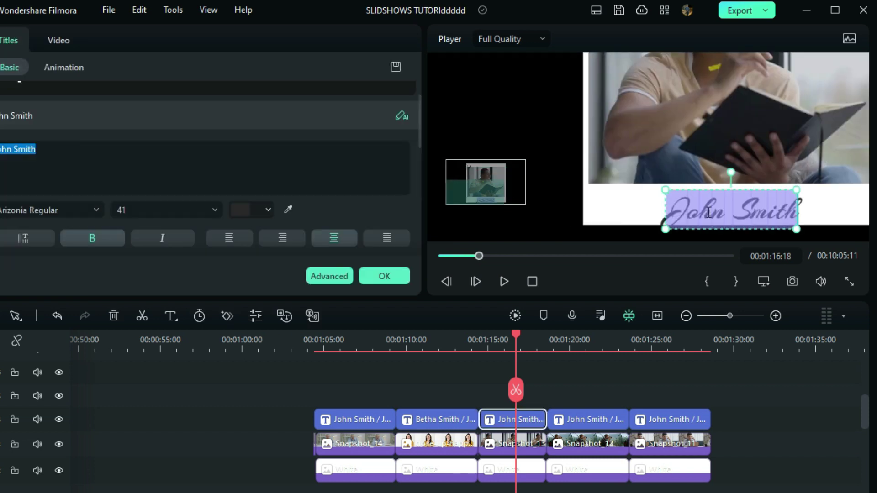
double_click(693, 209)
text(Sam)
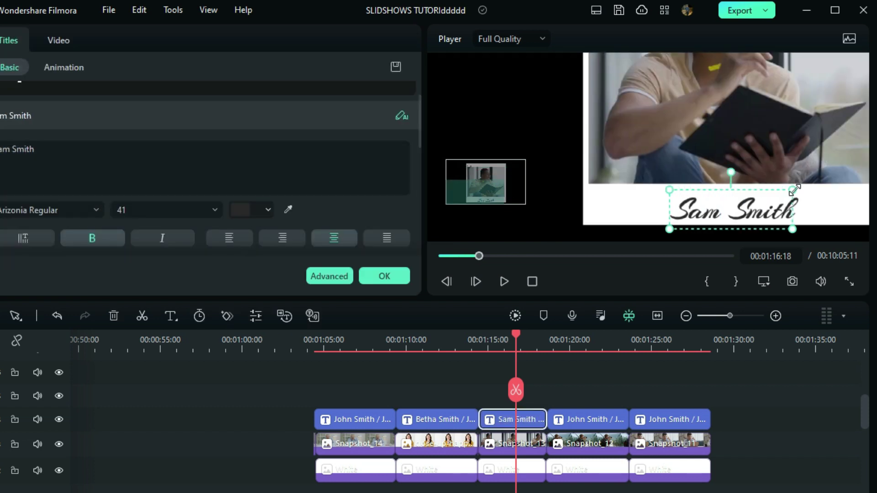
Move the third slide's date title right into the white frame and retype its date
click(515, 108)
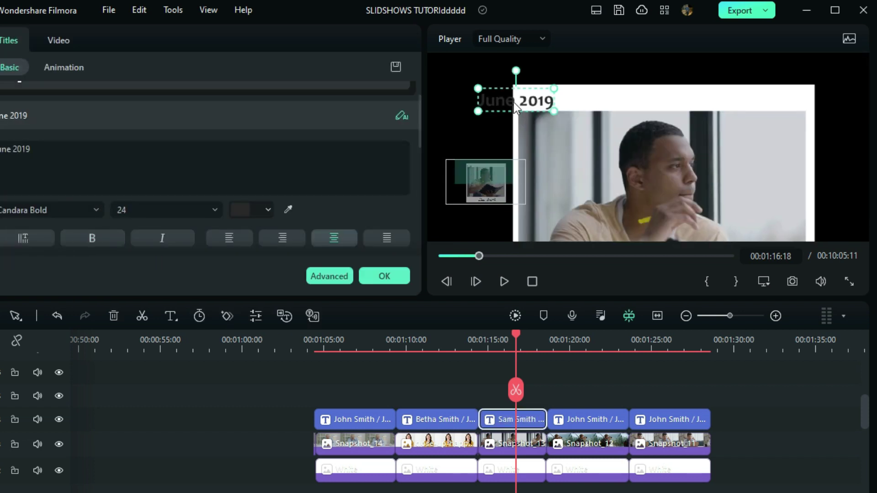
drag(515, 108, 553, 102)
double_click(597, 98)
text(ju)
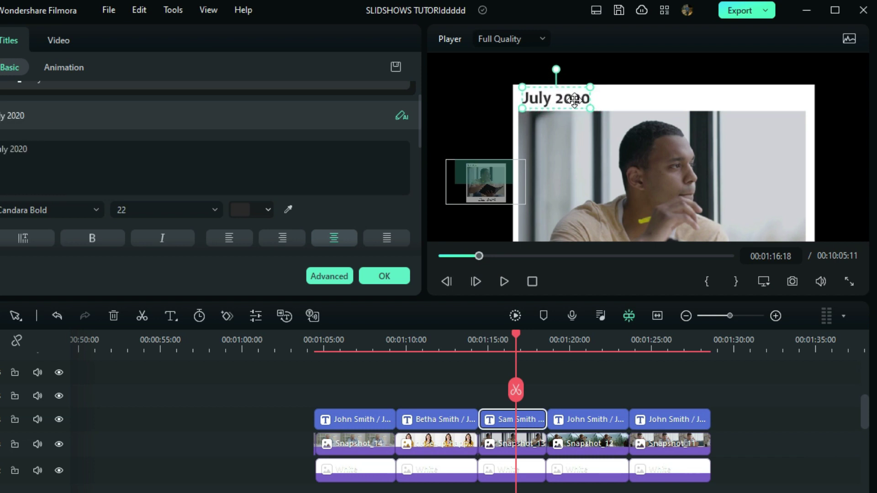
Change the fourth snapshot's date to March 2017, enlarged and shifted left, and give its caption a new first name
click(581, 347)
click(603, 421)
double_click(499, 96)
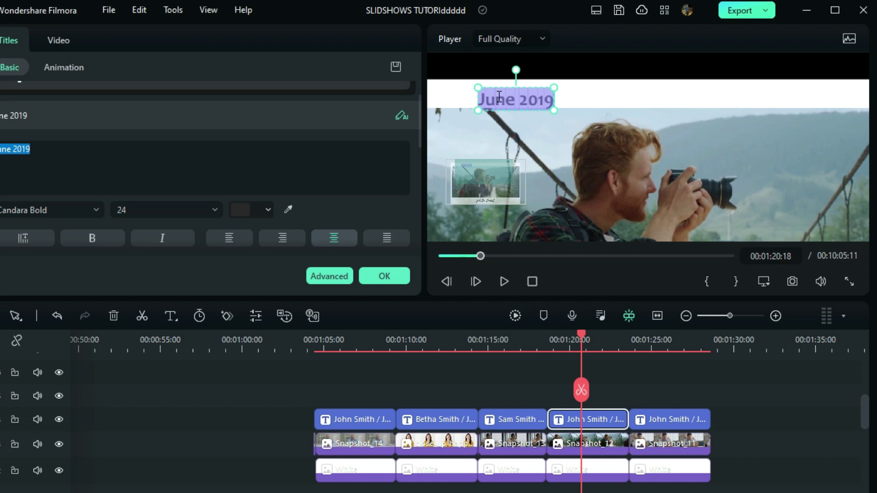
text(March 2017)
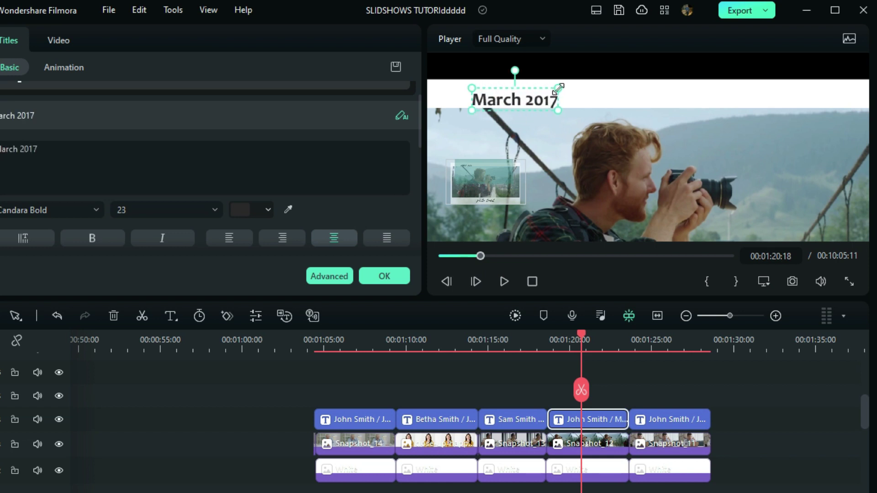
drag(558, 87, 560, 85)
drag(532, 98, 506, 94)
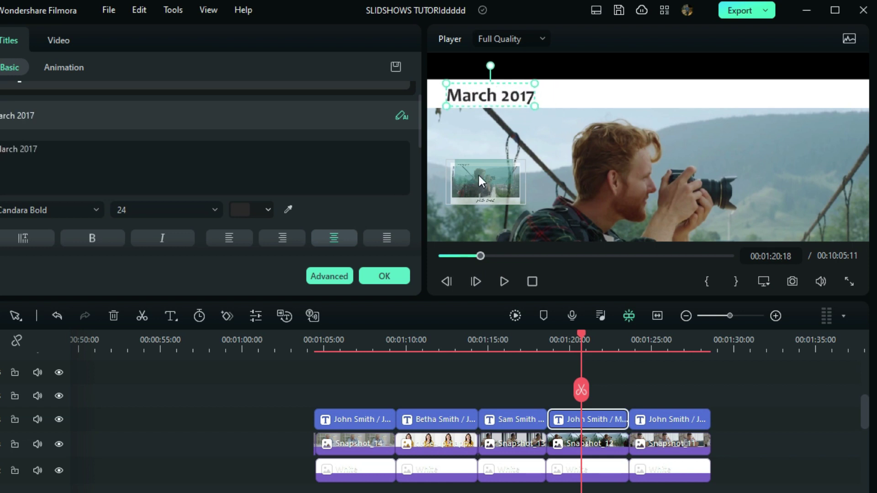
double_click(575, 208)
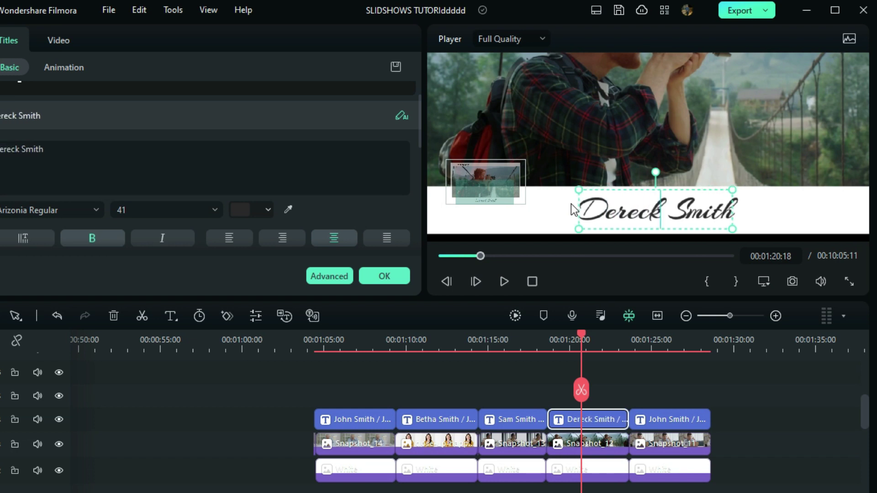
click(573, 210)
click(639, 209)
drag(639, 209, 623, 209)
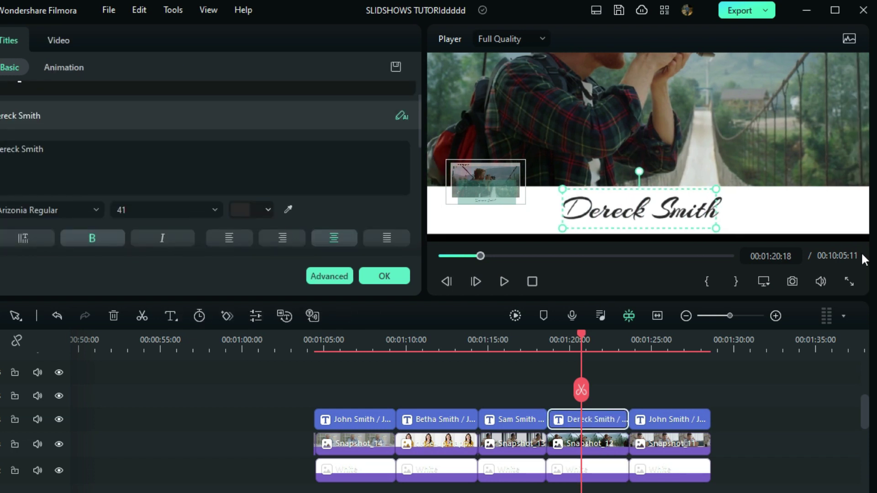
On the last snapshot, append a suffix to the name, clear the old date for April 2021, and fit the preview
click(655, 349)
double_click(633, 212)
click(633, 212)
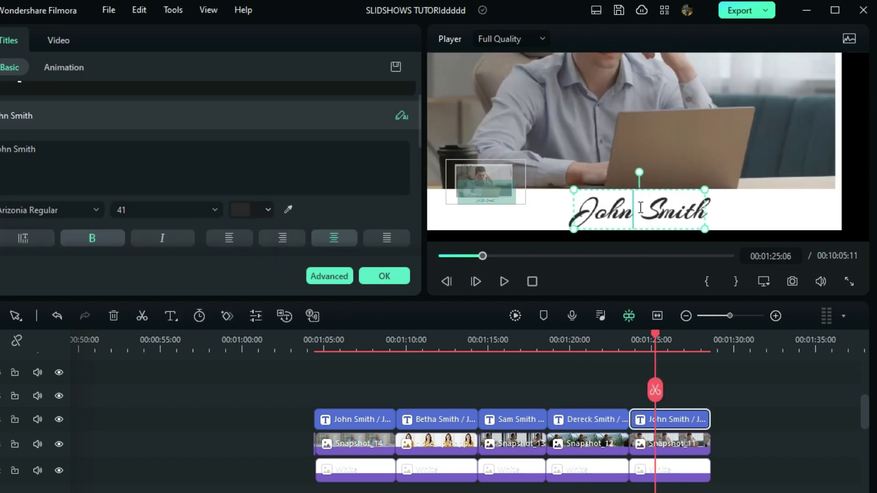
text(Jr)
double_click(513, 95)
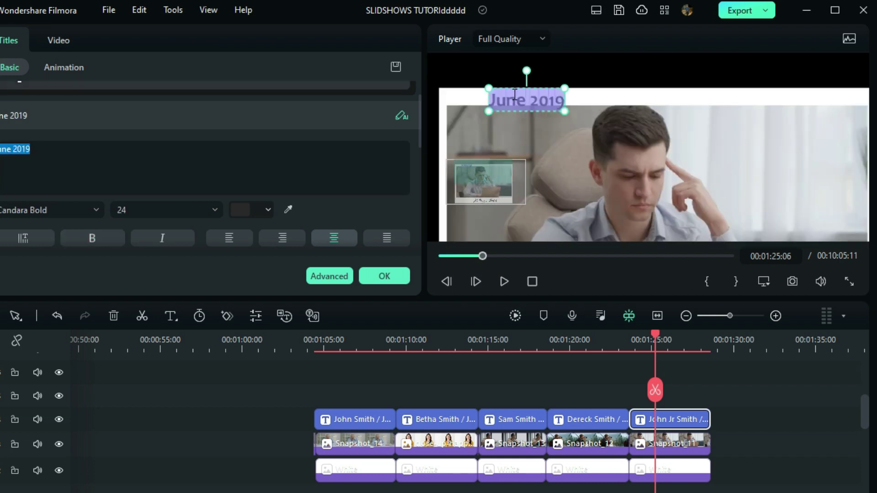
key(BackSpace)
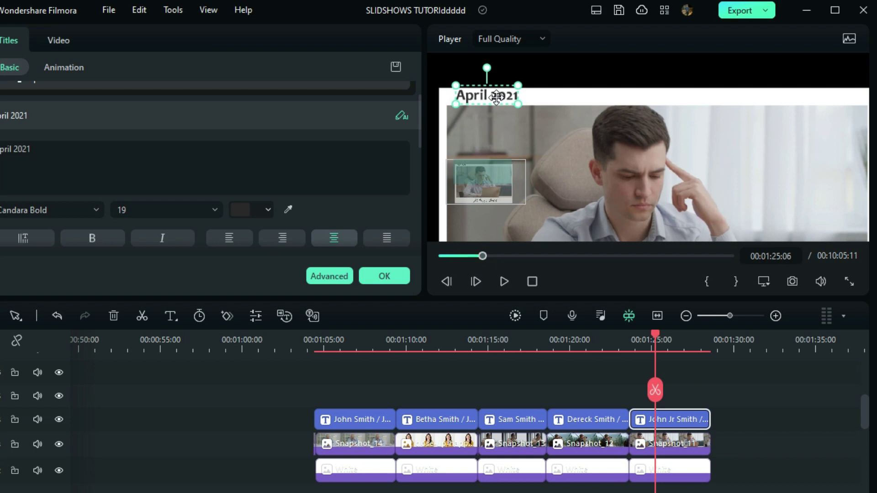
click(770, 287)
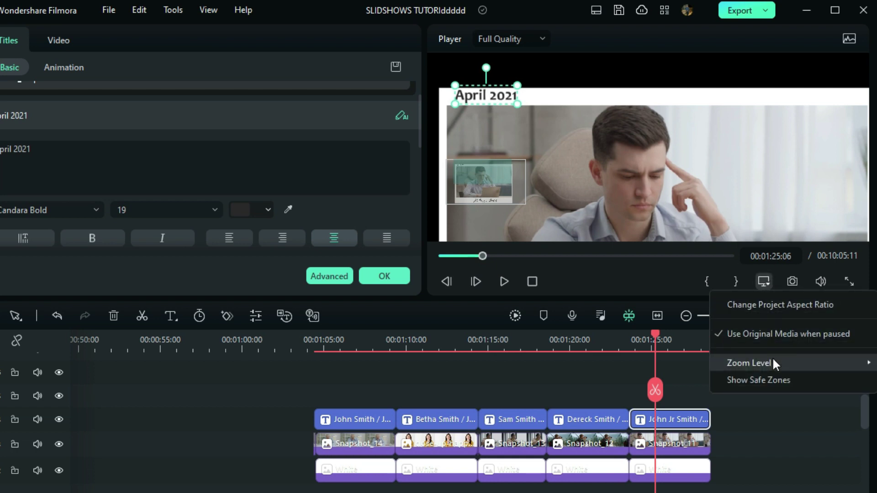
mouse_move(772, 363)
click(674, 361)
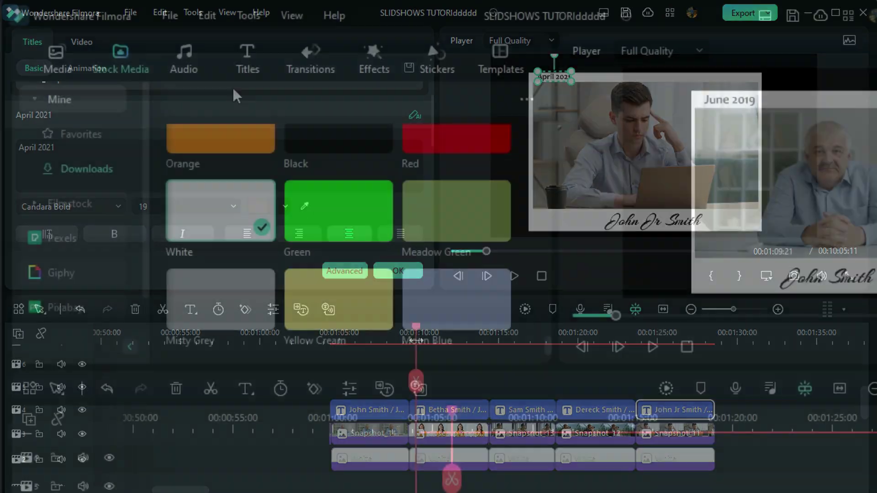
Set the project to 3840x2160 4K UHD resolution at 60 fps
click(170, 15)
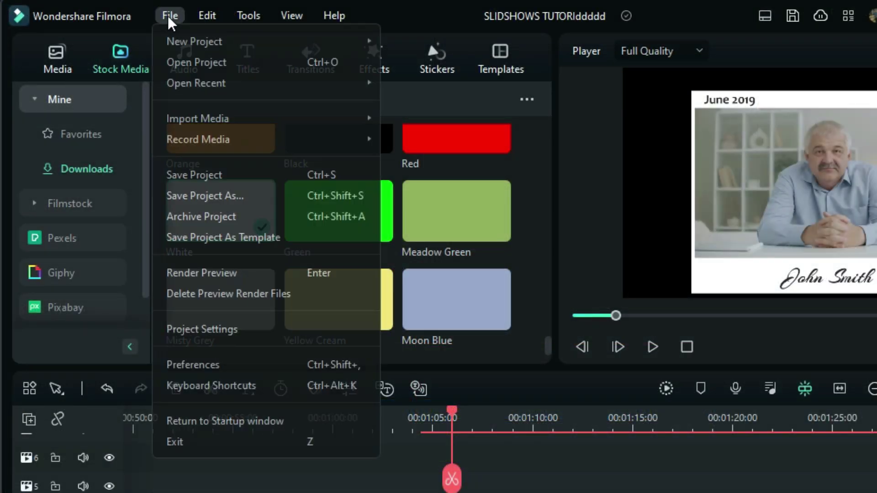
click(199, 329)
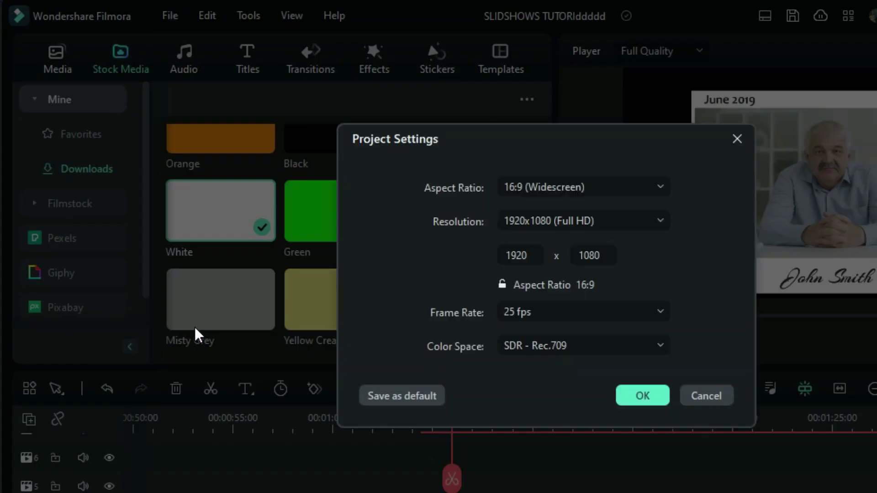
click(528, 222)
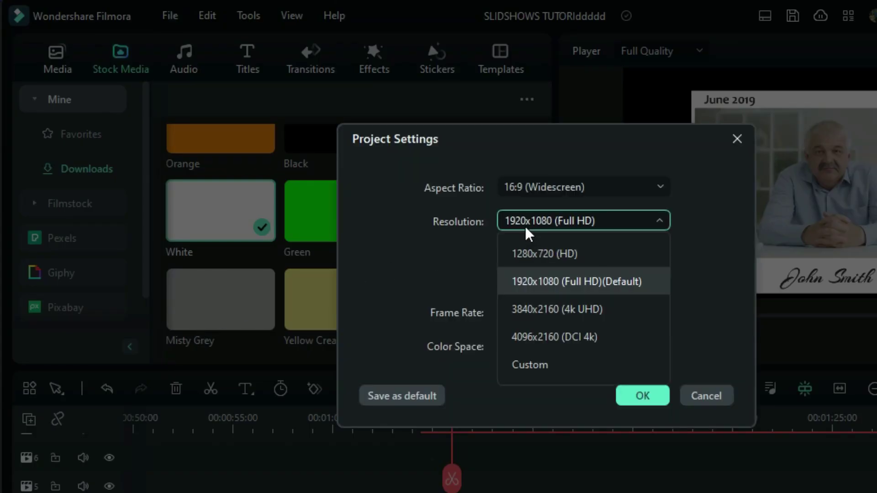
click(543, 309)
click(543, 309)
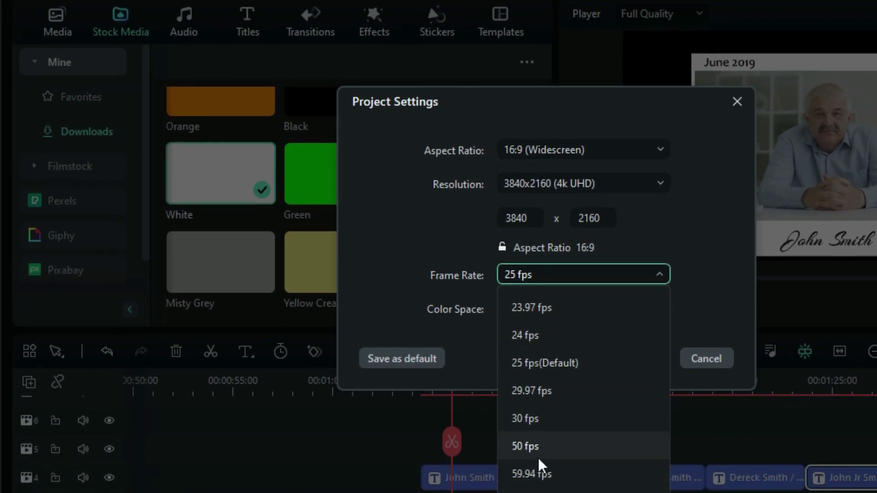
click(537, 491)
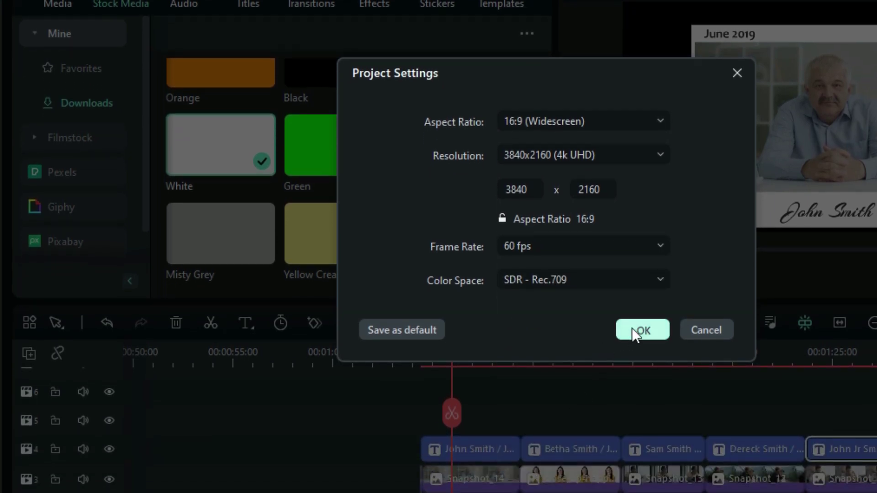
click(632, 328)
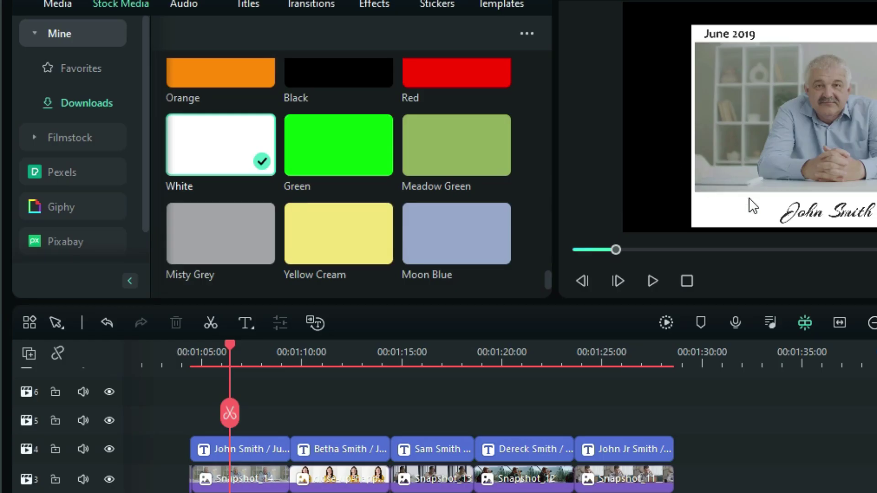
Save still snapshots of each polaroid frame, including the reading-man, photographer and laptop ones
click(876, 281)
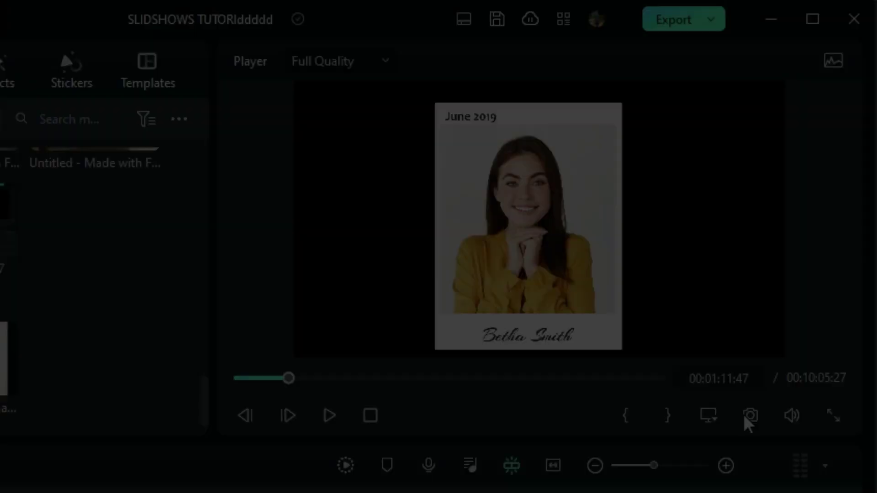
click(744, 415)
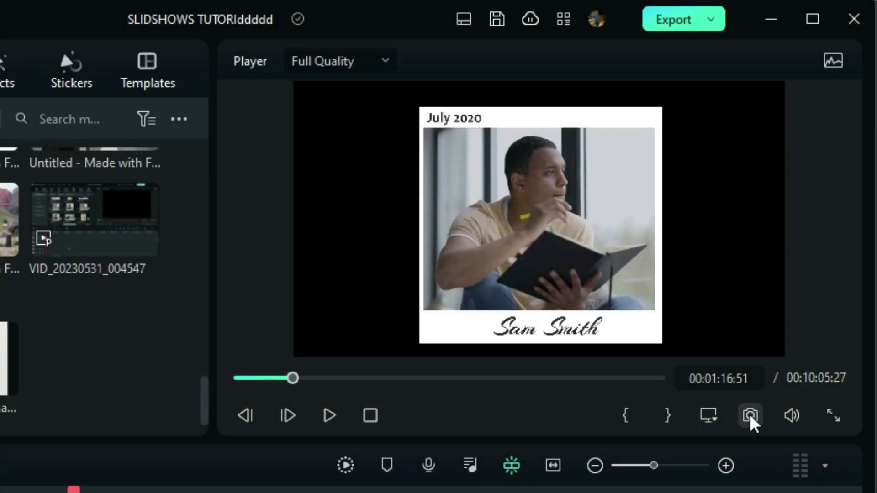
click(749, 415)
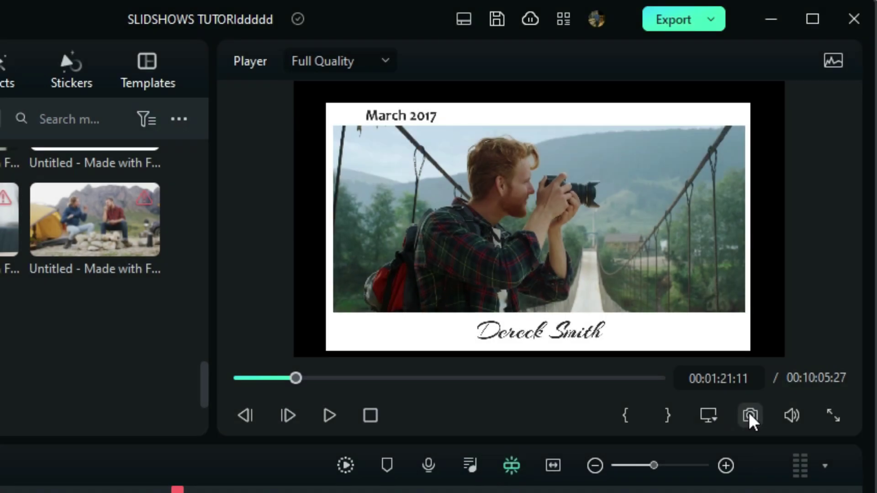
click(748, 413)
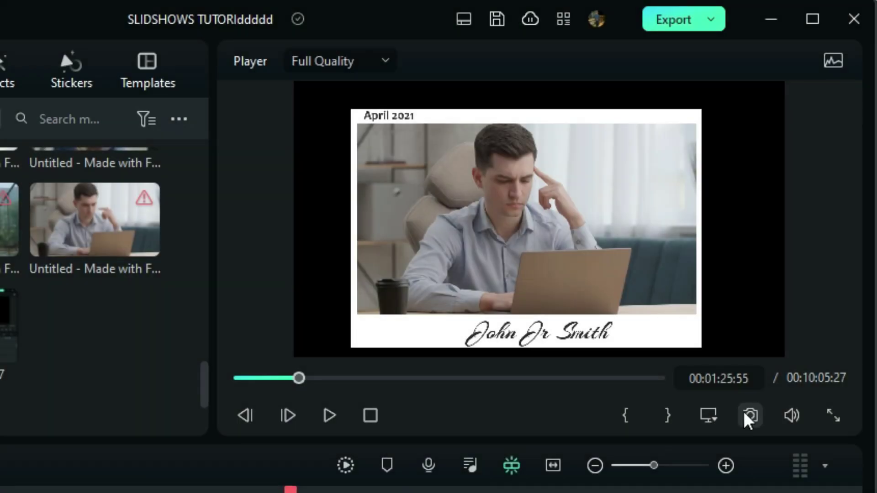
click(745, 417)
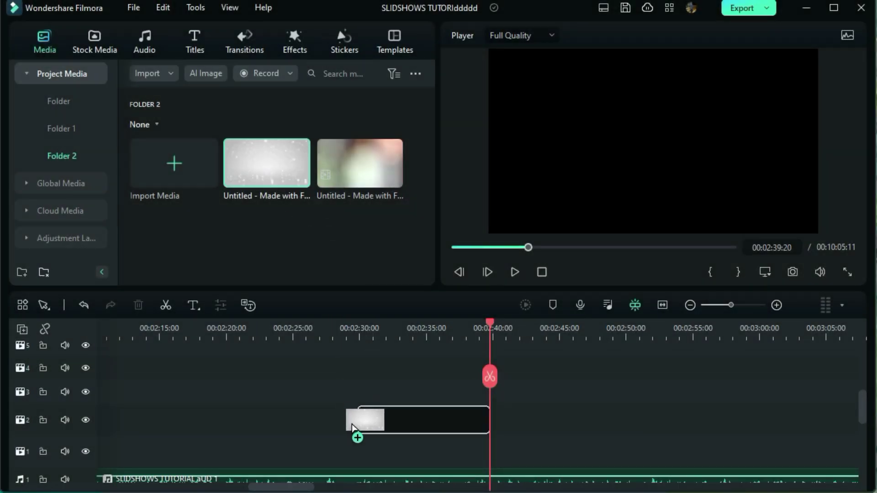
Keep the project settings for the sparkle background and slow it to 0.49x uniform speed
click(528, 285)
drag(490, 370, 424, 391)
click(425, 418)
click(184, 37)
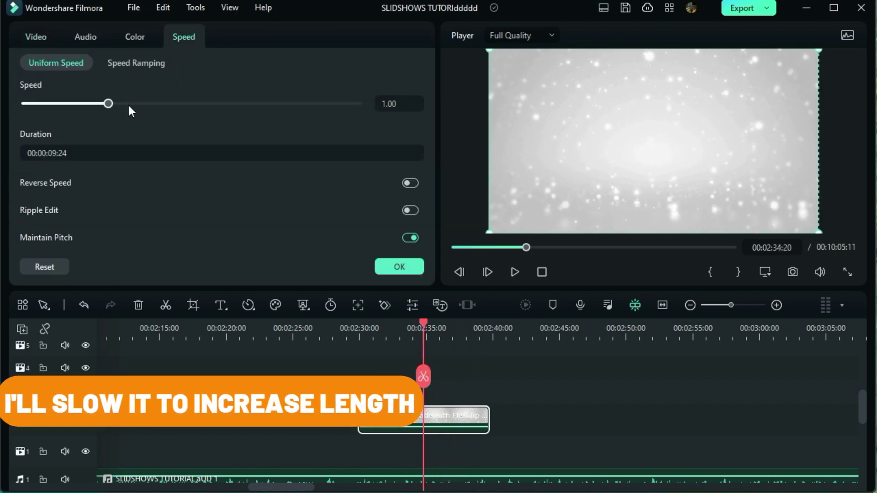
drag(108, 103, 64, 105)
click(399, 266)
click(362, 328)
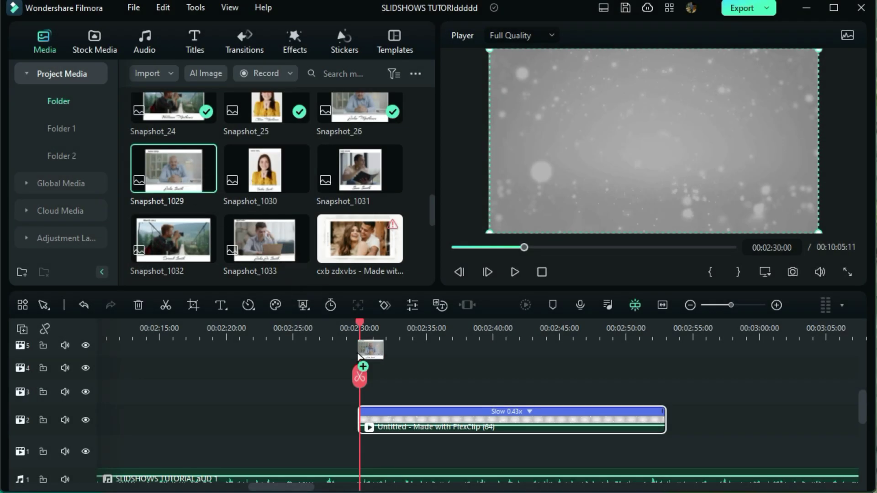
Place Snapshot_1029 at about 55%, tilted lower left, and Snapshot_1030 at about 36% near bottom centre
drag(358, 355, 365, 398)
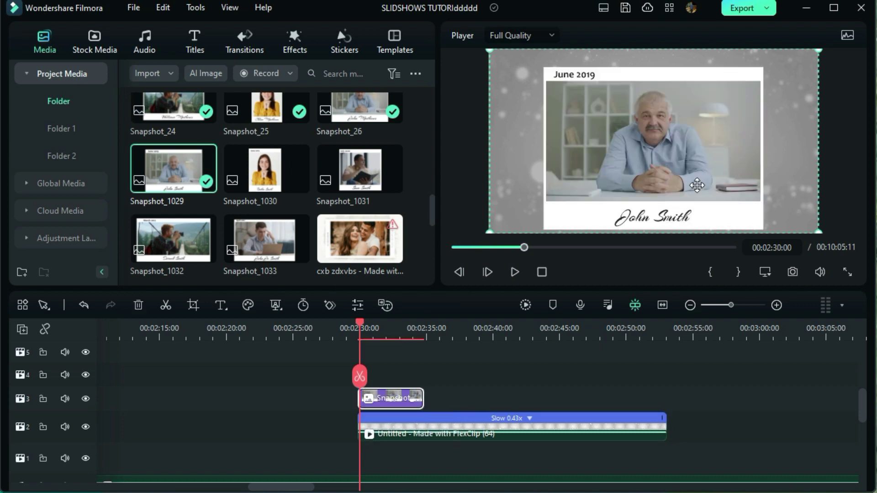
drag(817, 49, 663, 135)
drag(579, 115, 528, 118)
drag(574, 164, 538, 167)
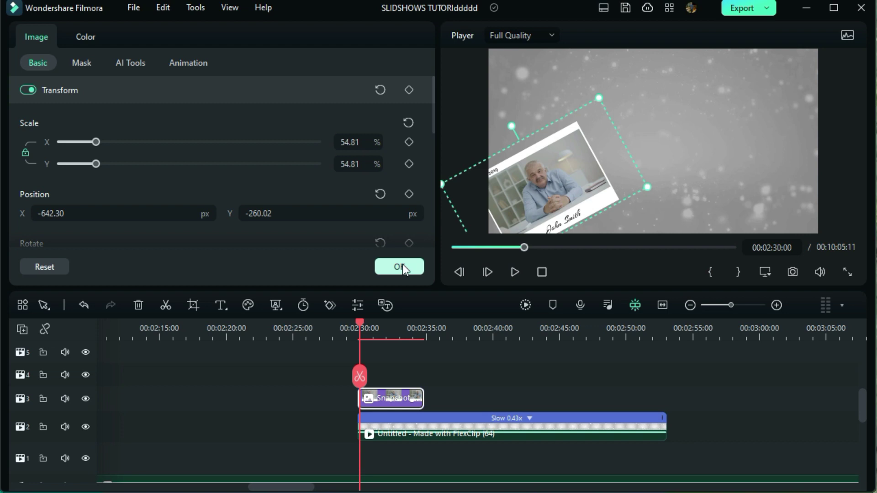
click(402, 267)
drag(281, 192, 367, 402)
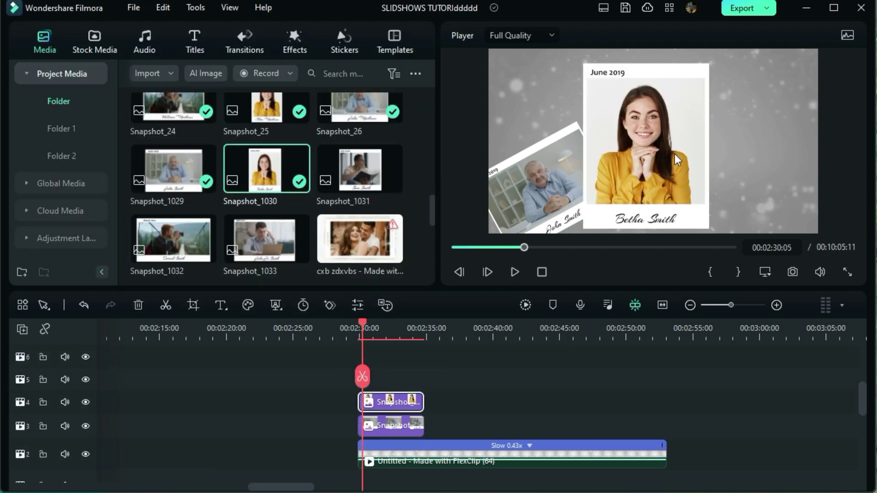
drag(818, 233, 676, 213)
drag(593, 164, 657, 174)
Add Snapshot_1033 tilted at right, Snapshot_1032 shrunk and tilted about -10°, and Snapshot_1031 top left
drag(266, 240, 705, 126)
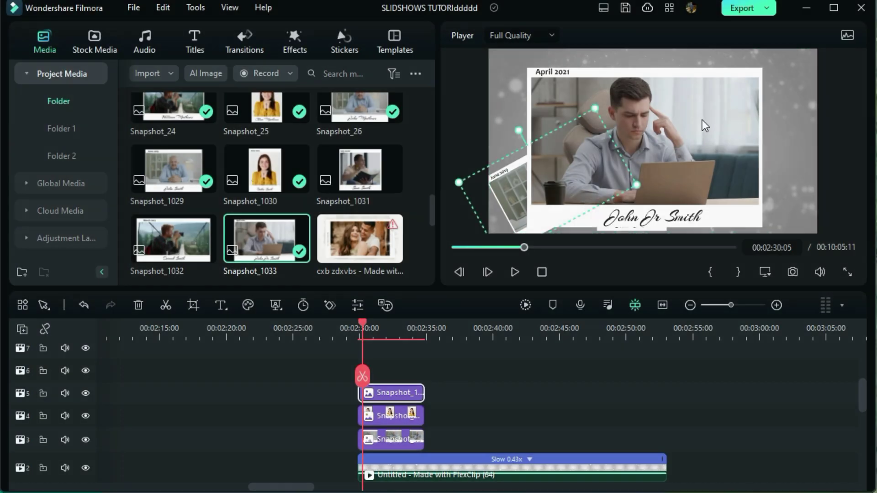
drag(756, 86, 673, 149)
drag(173, 239, 755, 180)
drag(807, 231, 781, 151)
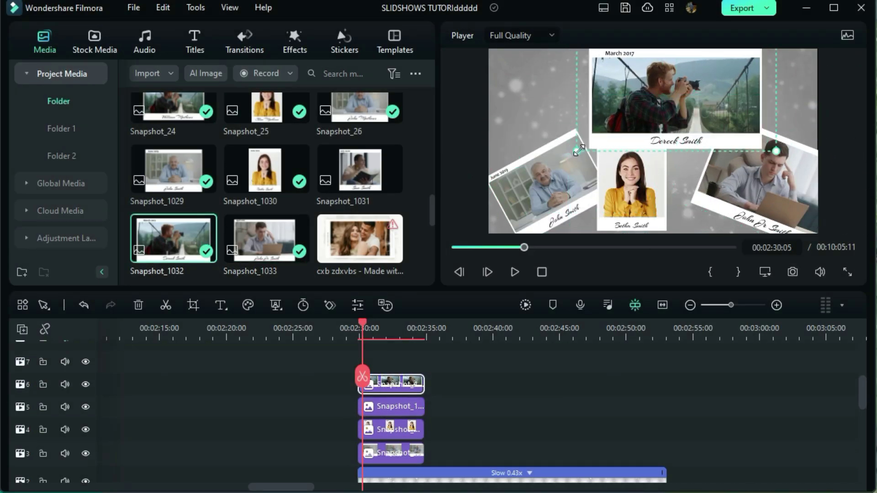
drag(672, 50, 667, 66)
drag(360, 169, 562, 119)
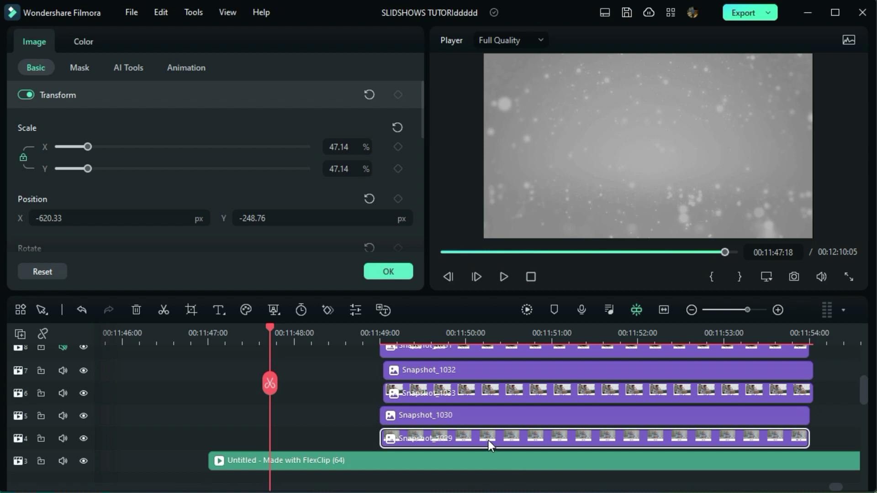
Start Snapshot_1029 two seconds earlier and add scale and position keyframes 18 frames into it
drag(487, 439, 318, 438)
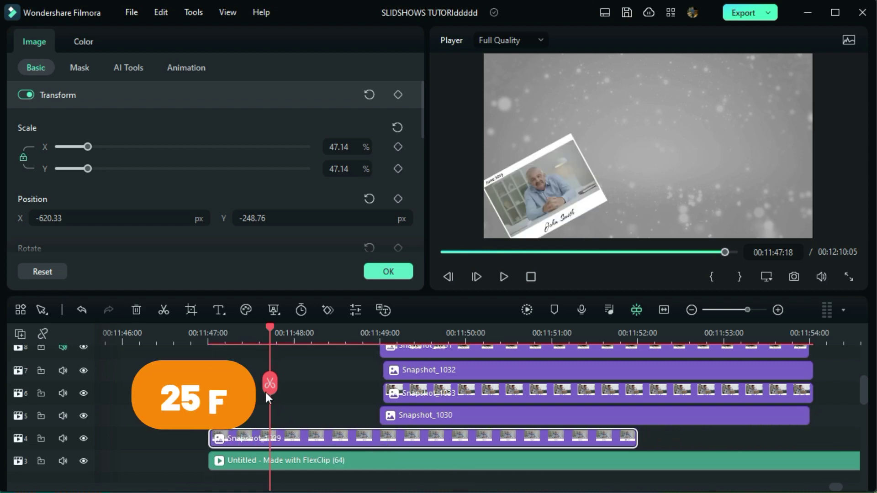
click(209, 338)
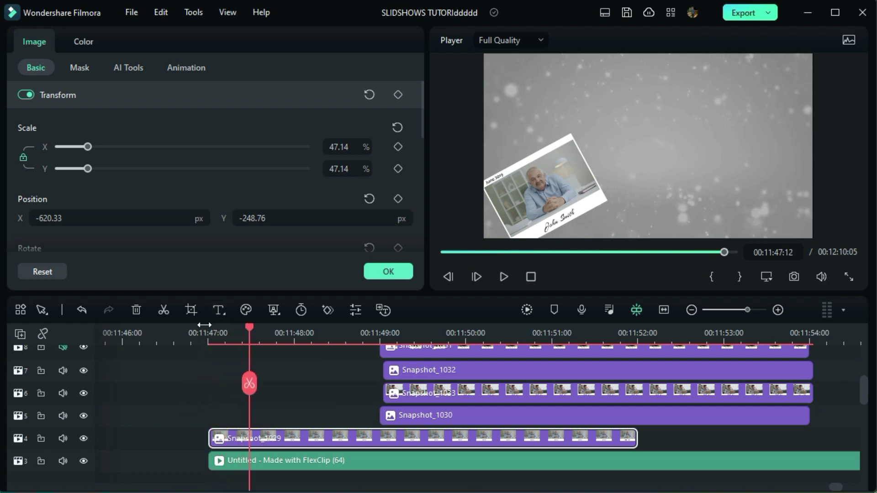
key(Right)
key(Right)
key(Right)
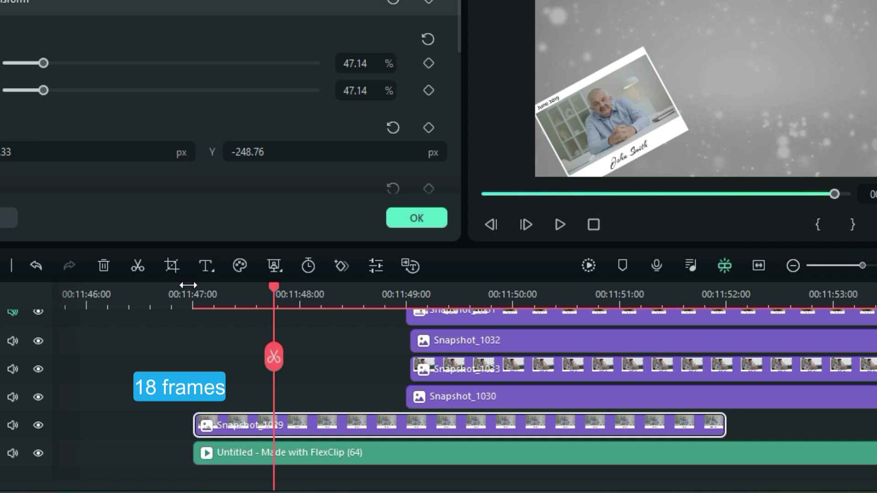
click(274, 426)
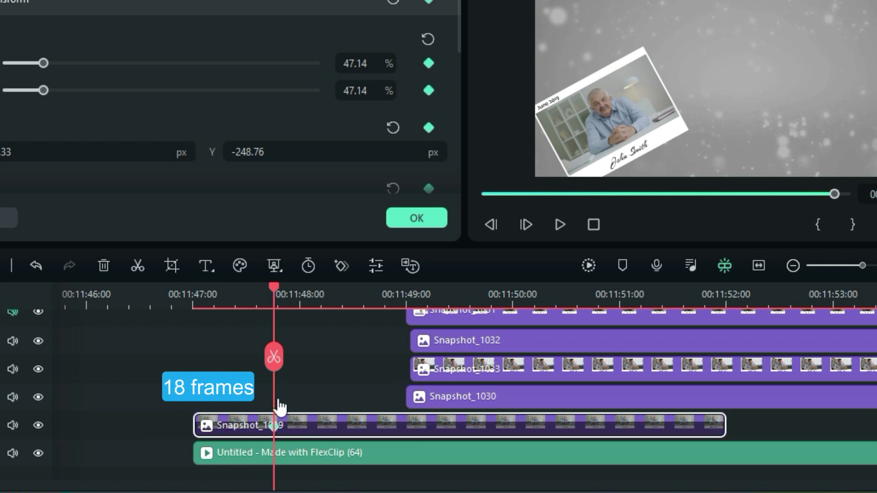
At the clip start, enlarge Snapshot_1029 to 86.75% and shift it up and right
key(Left)
key(Left)
key(Left)
key(Left)
key(Left)
key(Left)
key(Left)
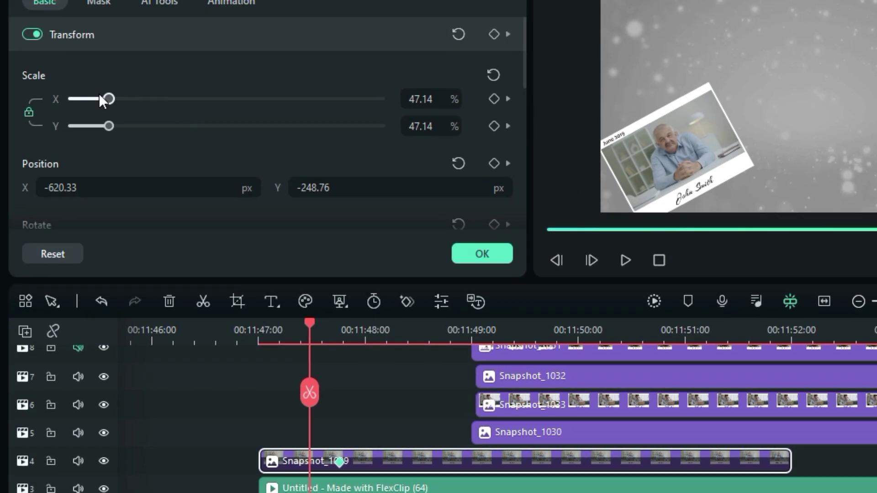
drag(44, 62, 78, 92)
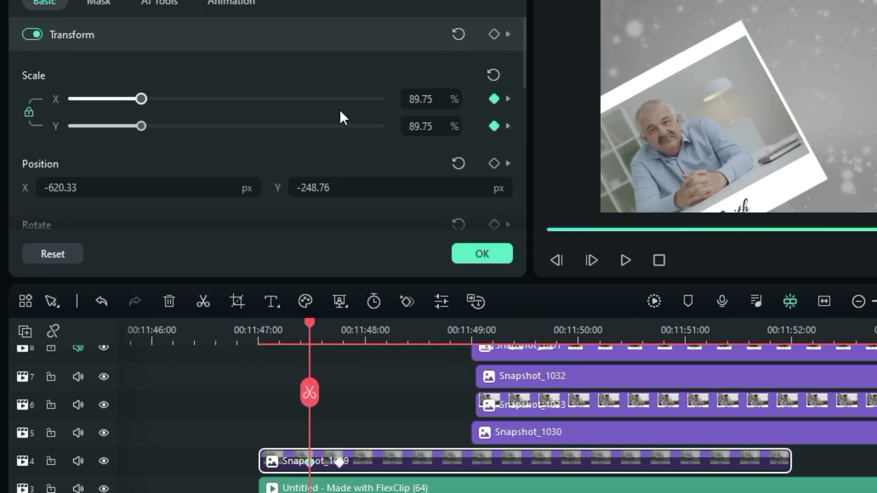
click(420, 98)
scroll(421, 98, down, 3)
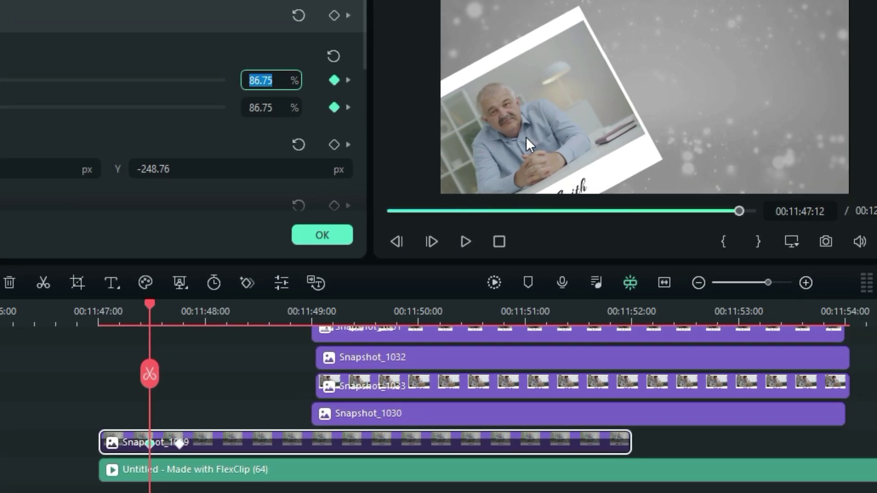
drag(525, 136, 575, 112)
drag(124, 313, 101, 342)
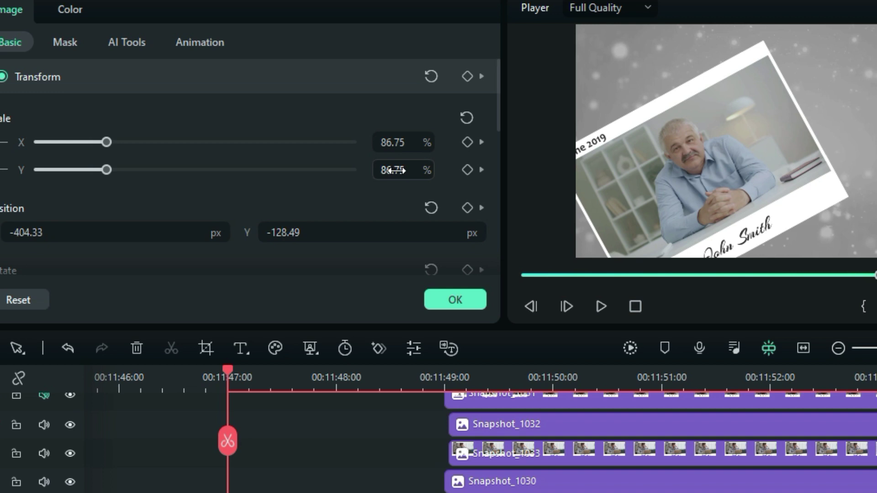
click(266, 78)
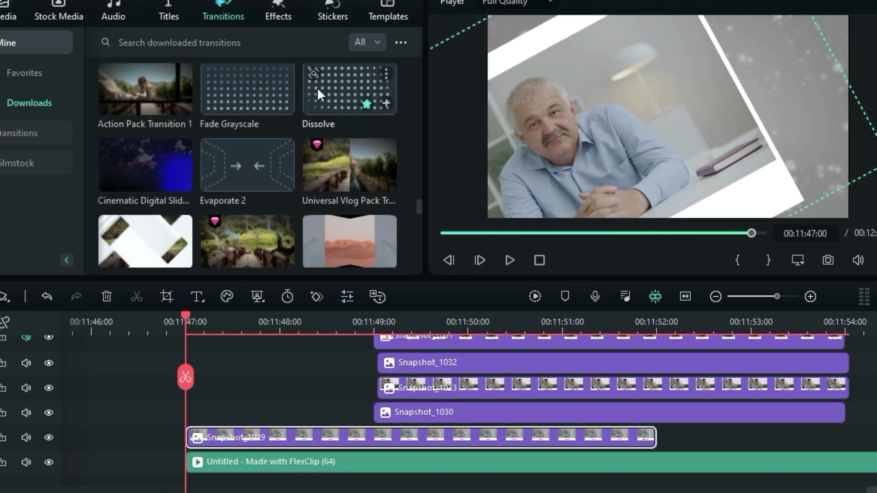
Add a Dissolve ending at 00:11:47:13 to Snapshot_1029's start and move Snapshot_1030 a second earlier
drag(374, 112, 372, 313)
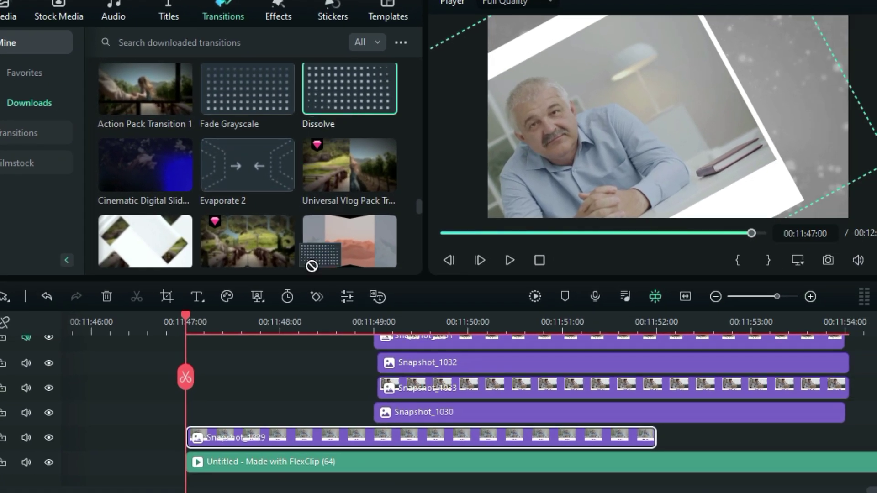
drag(311, 266, 226, 452)
drag(372, 437, 202, 430)
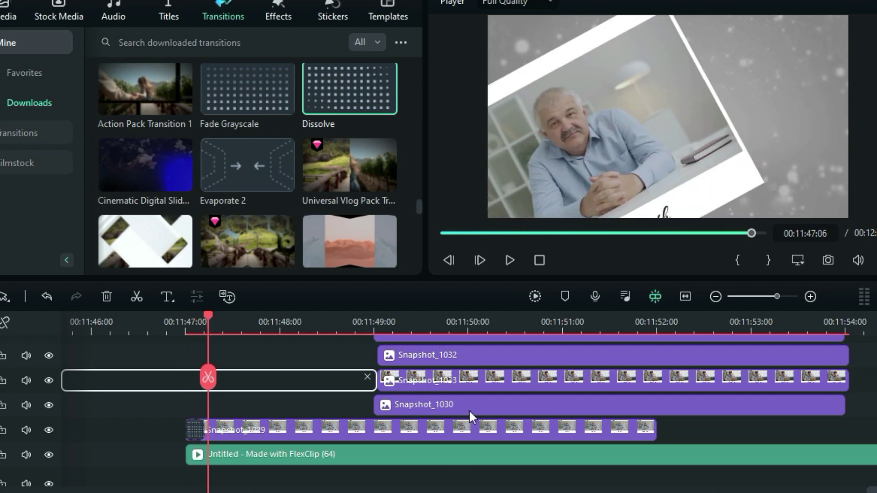
drag(420, 404, 233, 414)
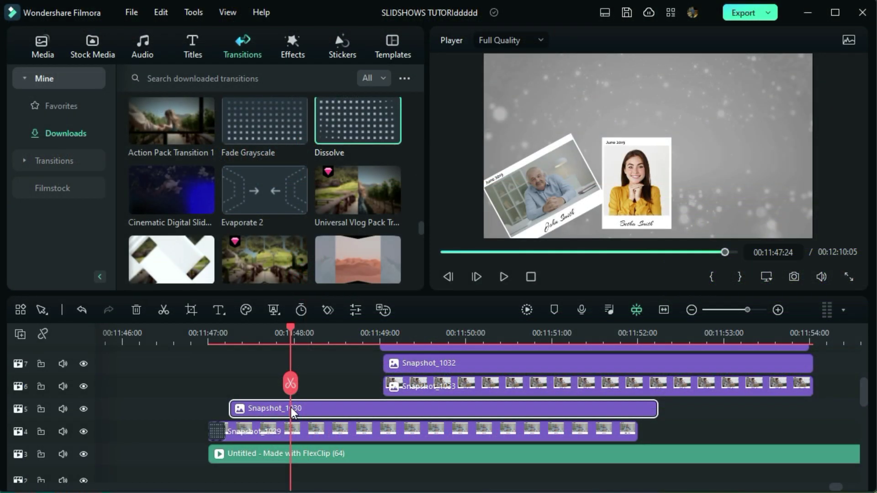
Keyframe Snapshot_1030 enlarged at its start so it shrinks into place
double_click(291, 409)
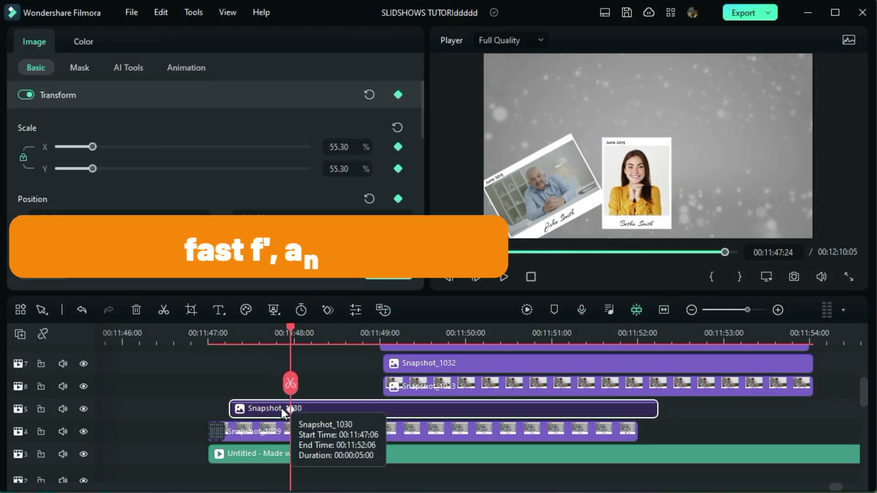
key(Left)
key(Left)
key(Left)
key(Left)
key(Left)
key(Left)
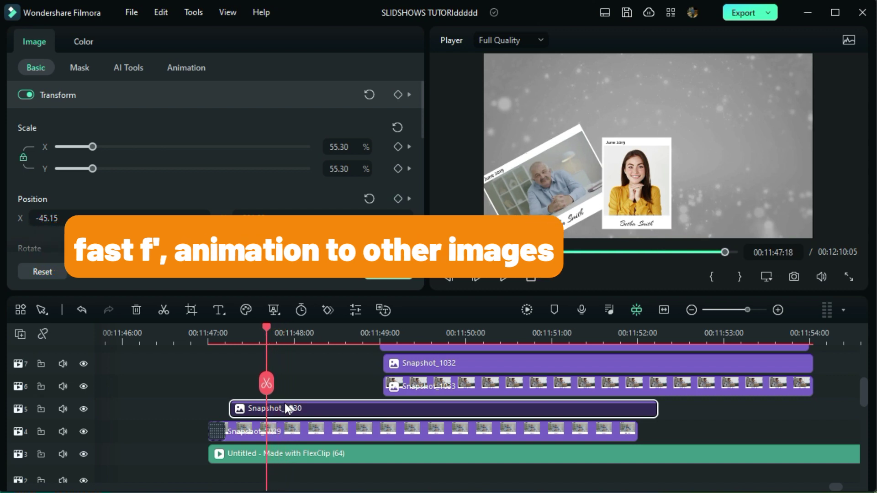
key(Left)
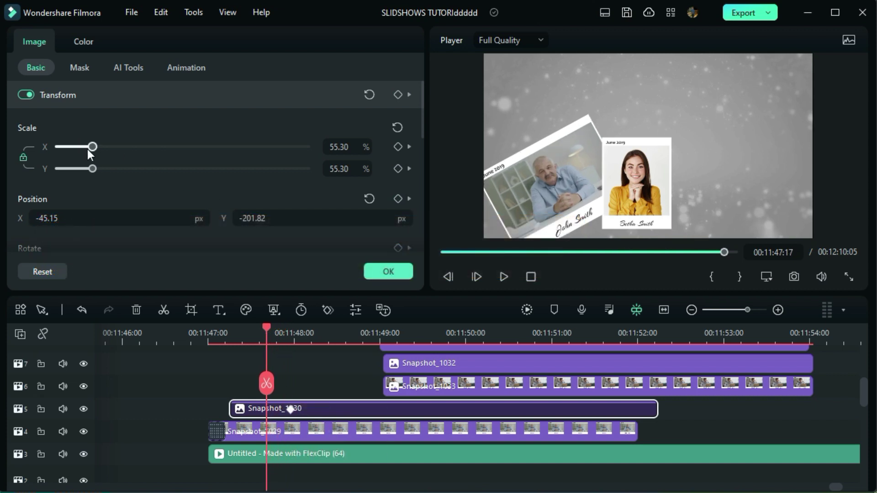
drag(100, 157, 149, 183)
key(Left)
key(Left)
key(Left)
key(Left)
key(Left)
key(Left)
key(Left)
key(Left)
key(Left)
key(Left)
key(Left)
click(388, 271)
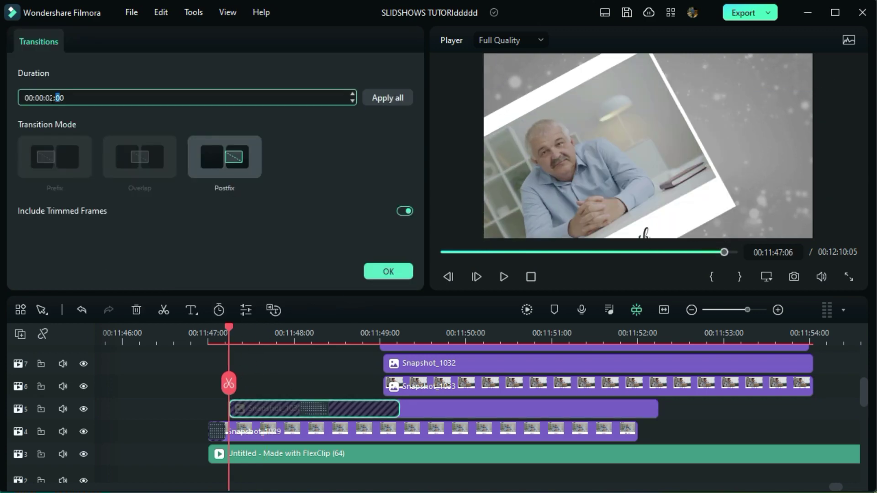
Move Snapshot_1033 earlier, keyframe it enlarged at its start, and shorten its dissolve to 00:11:47:18
click(388, 271)
drag(413, 388, 281, 391)
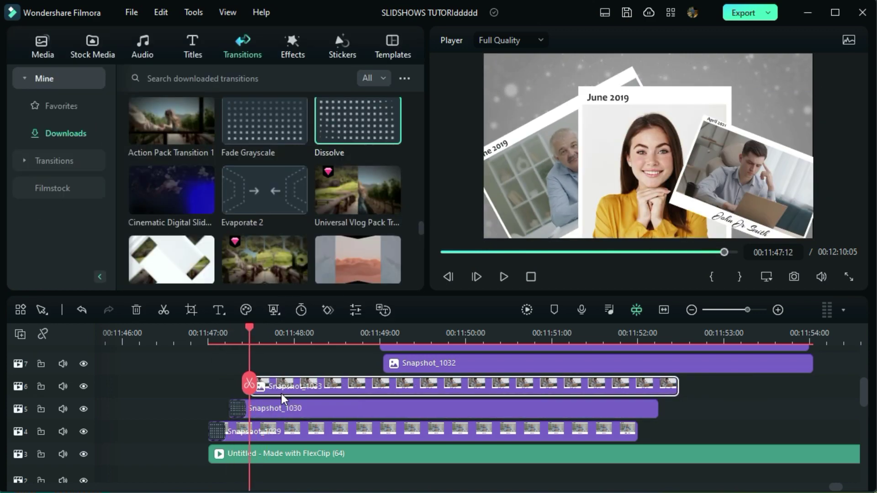
double_click(309, 394)
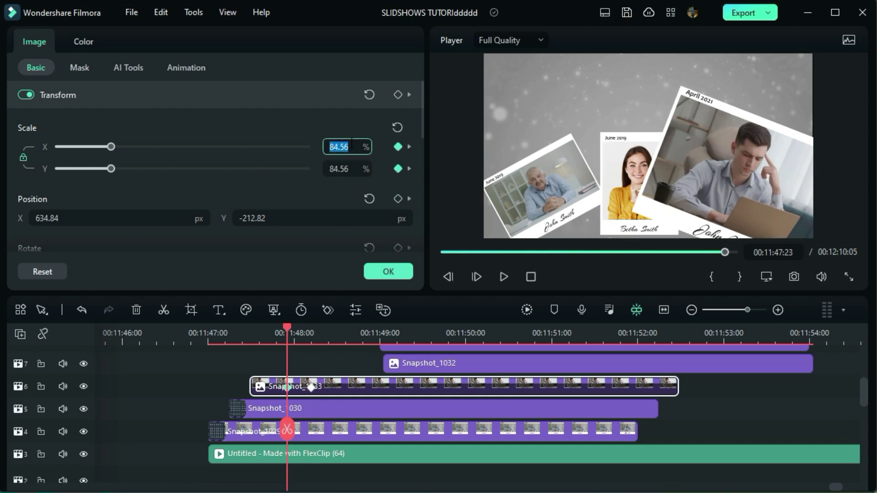
click(248, 352)
drag(96, 169, 124, 171)
click(259, 386)
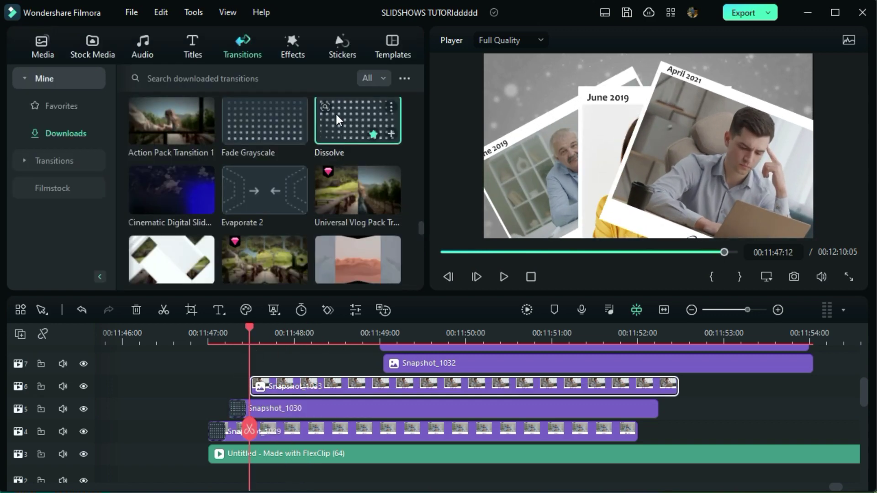
drag(259, 386, 275, 378)
Move Snapshot_1032 earlier, enlarge it at its start, and shorten its dissolve
drag(404, 363, 293, 363)
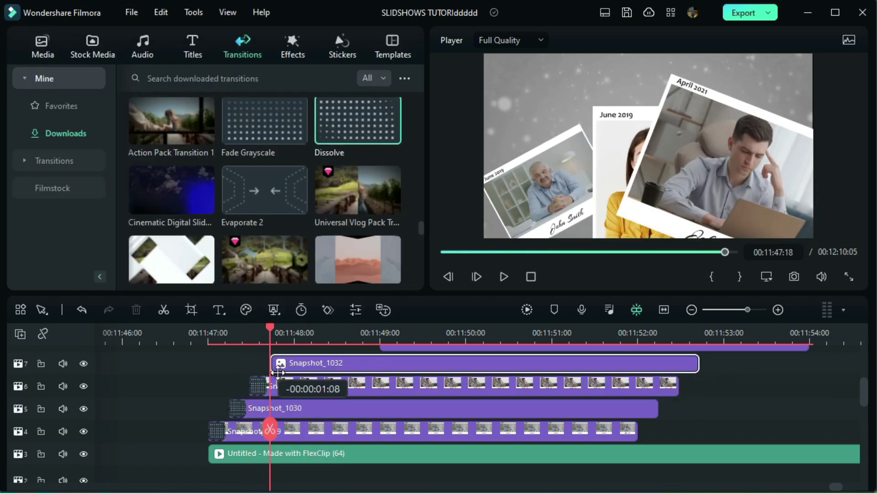
click(319, 329)
drag(93, 168, 122, 169)
key(Up)
drag(440, 363, 348, 385)
Move Snapshot_1031 earlier and enlarge it to about 114% at its start
drag(392, 347, 305, 352)
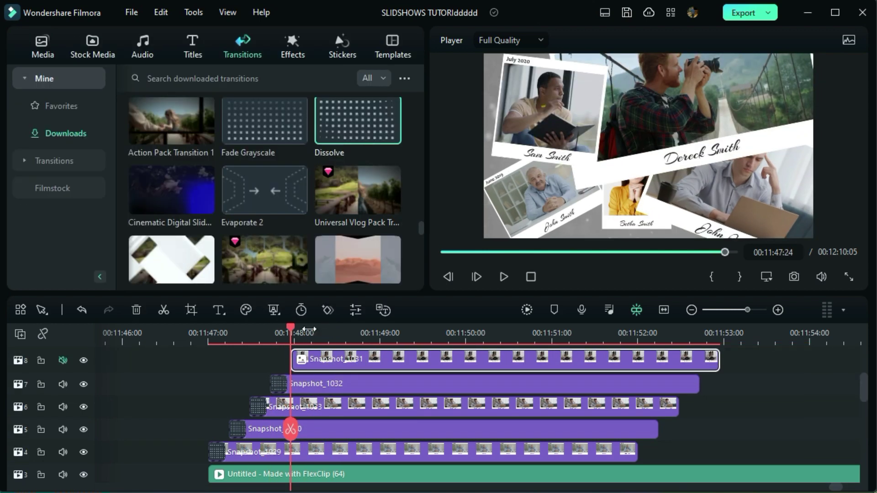
click(332, 334)
drag(98, 146, 130, 146)
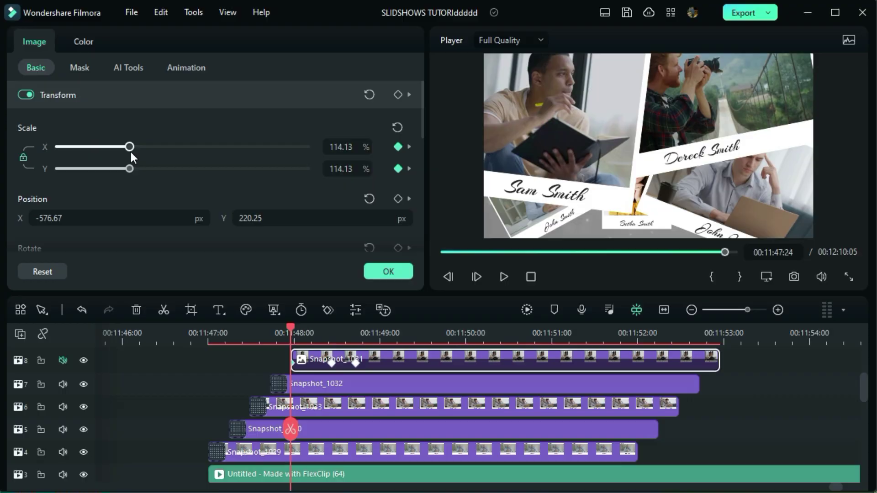
click(388, 271)
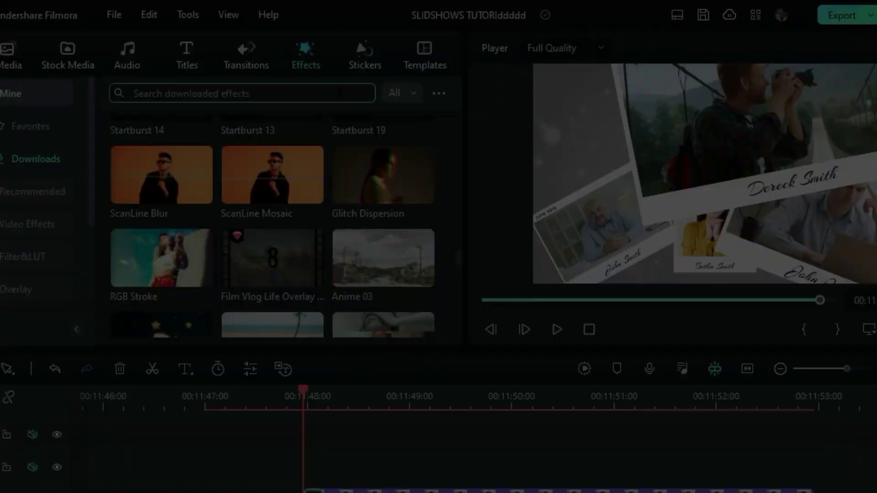
Search the effects for 'gr' and place Grainy Blur on a track above the photos
click(341, 93)
text(grainy blur)
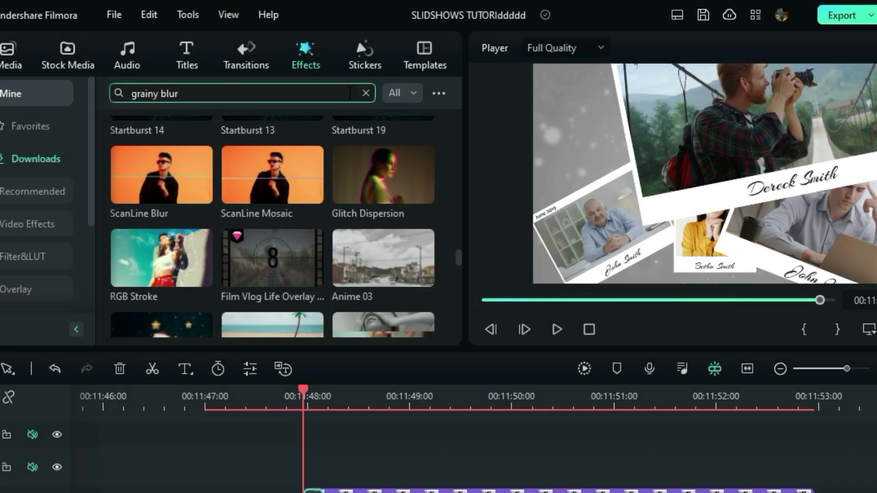
key(Return)
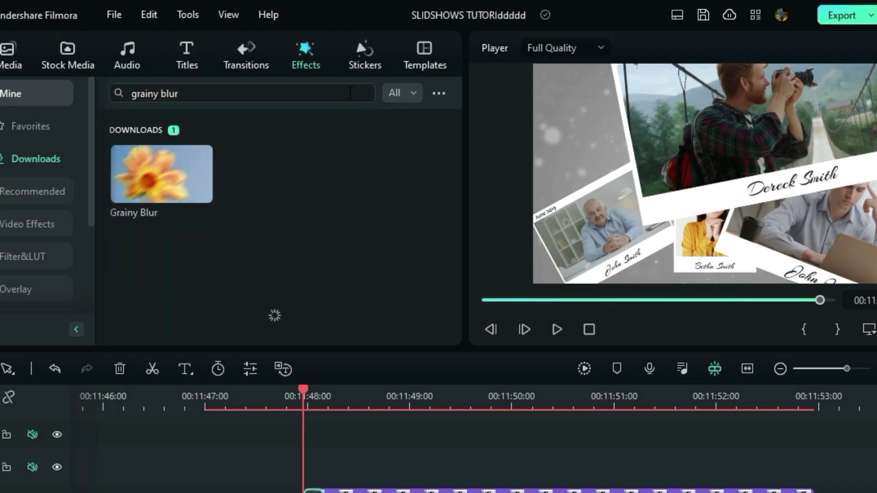
drag(151, 186, 320, 489)
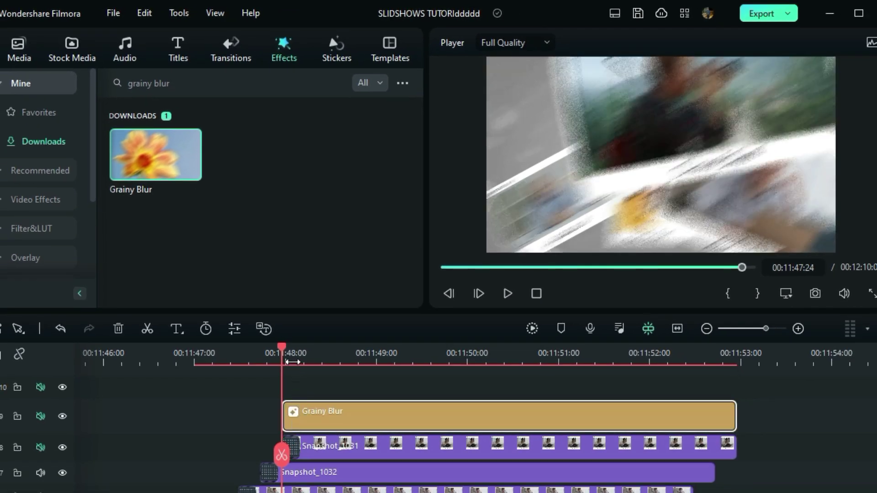
scroll(417, 377, up, 3)
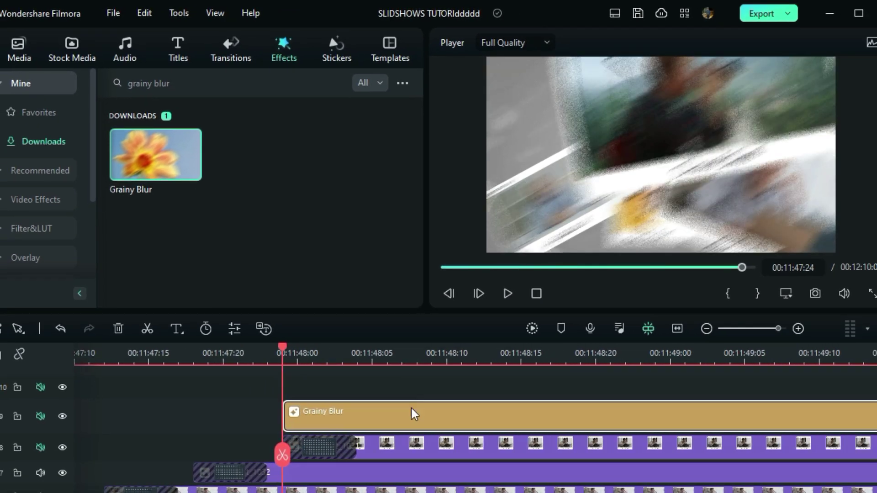
Keyframe Grainy Blur at 00:11:48:09 with Blur Intensity 0.05 and Angle 50
key(Right)
key(Right)
key(Right)
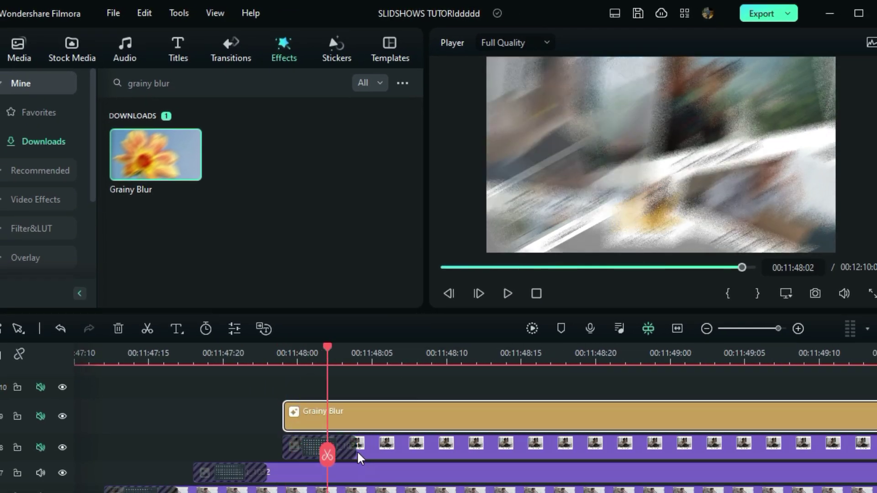
double_click(382, 419)
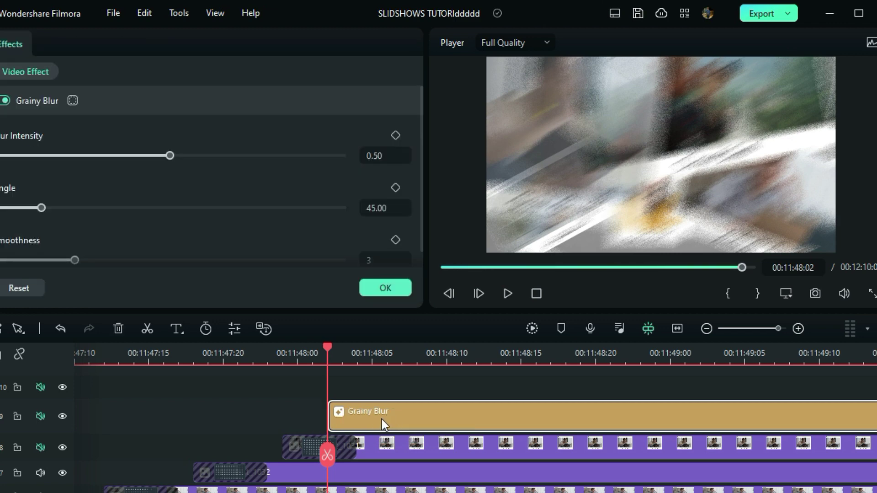
key(Right)
key(Right)
key(Right)
key(Right)
key(Right)
key(Right)
key(Right)
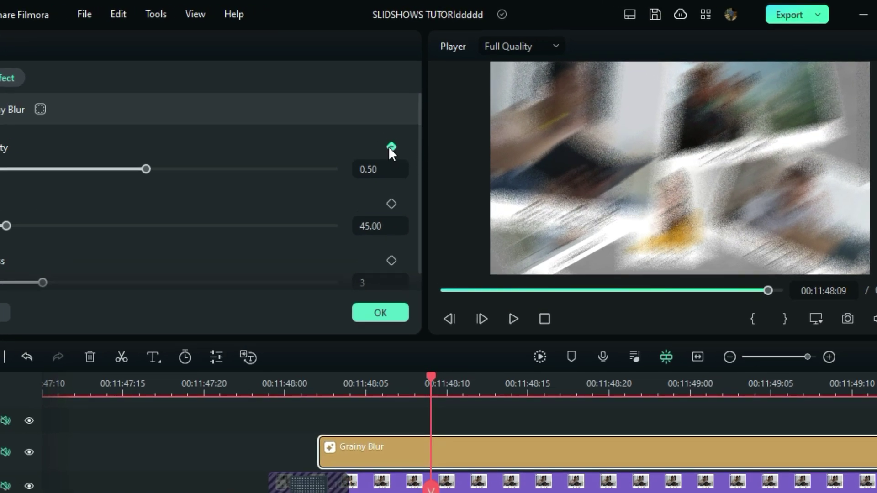
click(395, 135)
mouse_move(170, 156)
mouse_down()
mouse_move(3, 186)
mouse_move(4, 202)
mouse_move(44, 192)
mouse_up()
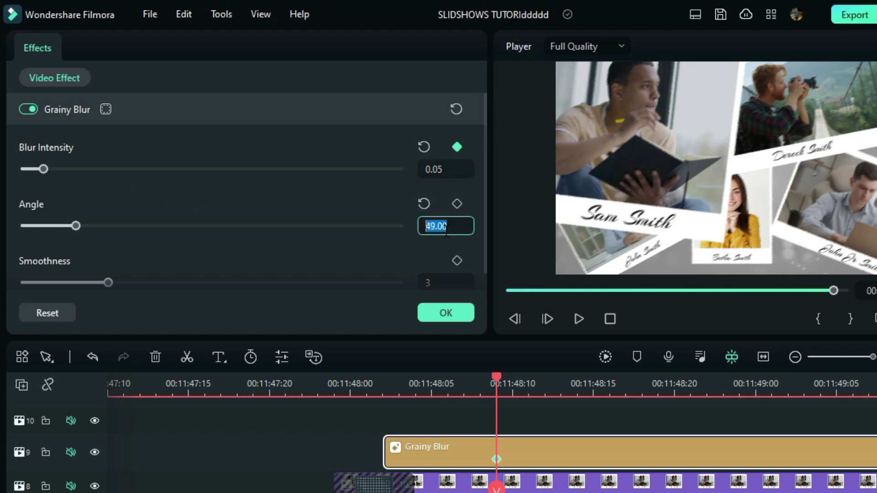
scroll(439, 278, down, 1)
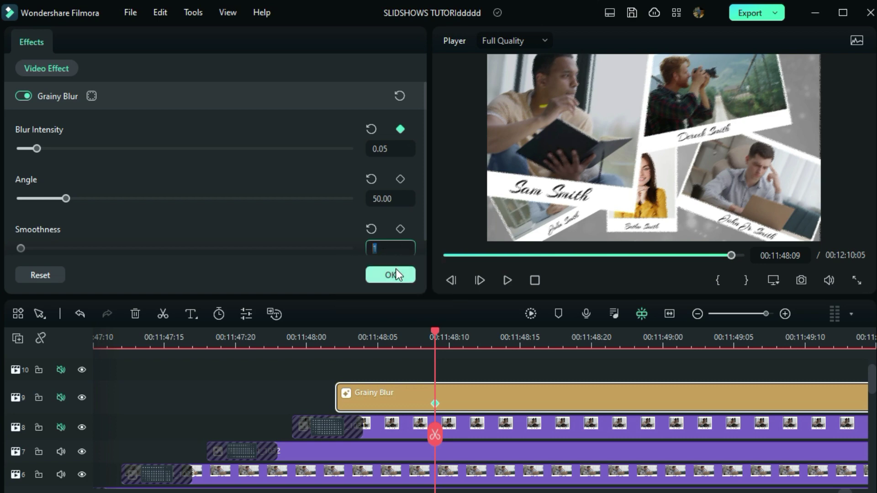
Confirm the Grainy Blur settings, then tilt Snapshot_1032 to about -16° and rearrange the other photos
click(395, 274)
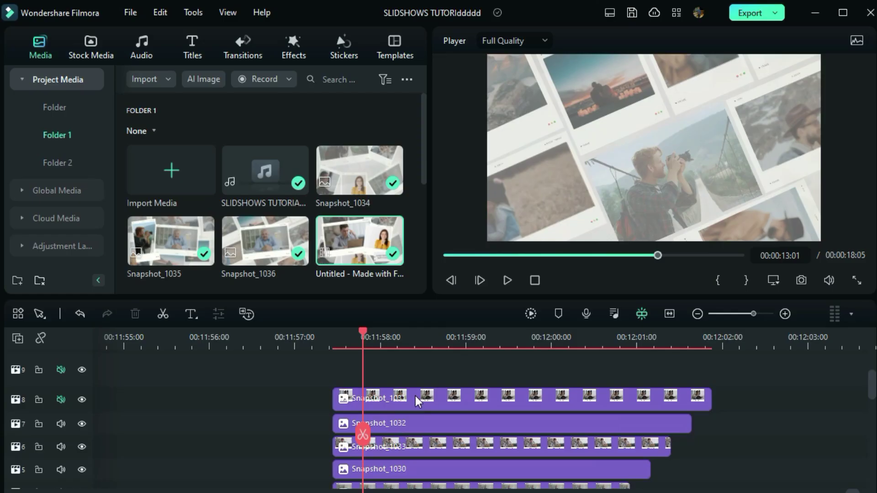
click(423, 399)
scroll(424, 397, down, 1)
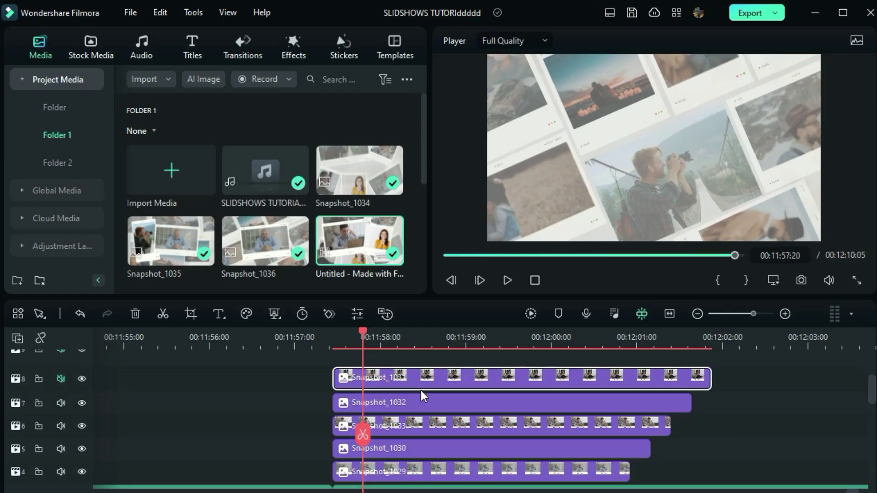
click(425, 402)
drag(644, 75, 626, 77)
drag(767, 201, 749, 197)
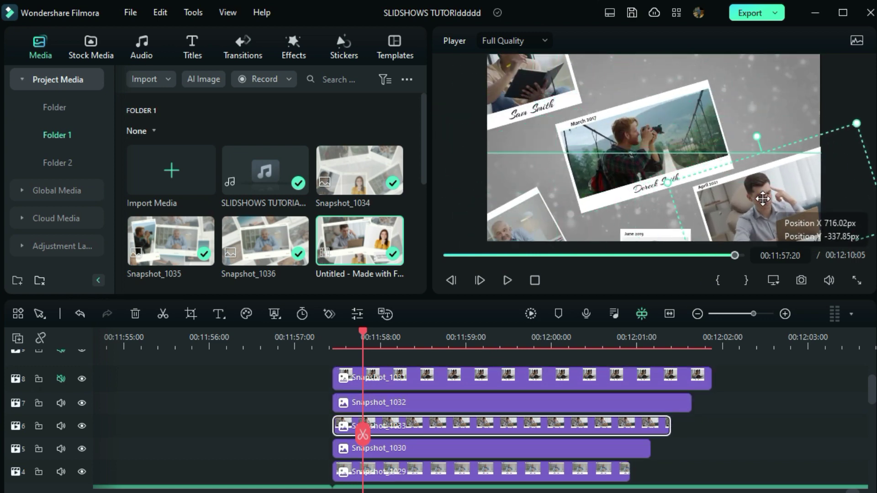
drag(525, 215, 575, 140)
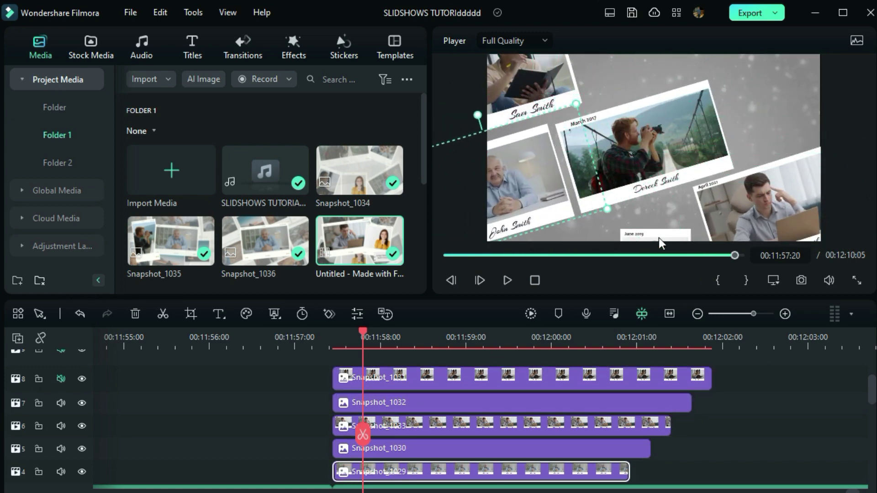
drag(657, 235, 613, 78)
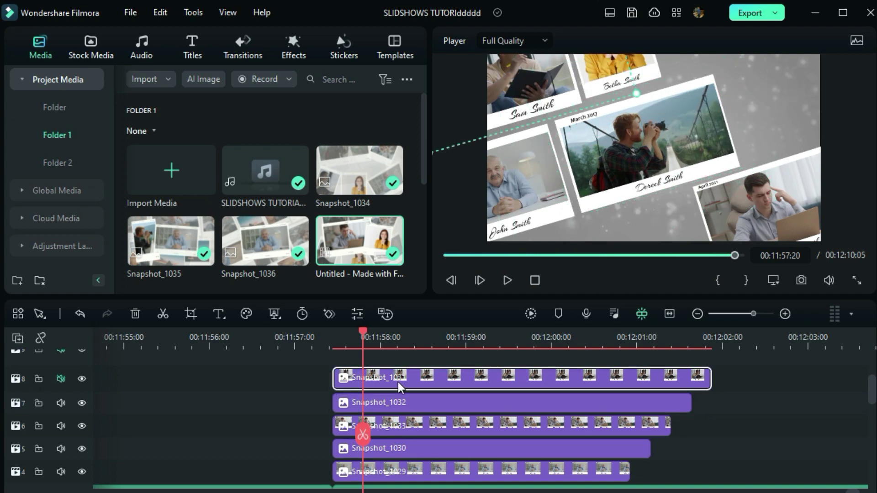
Reposition the Snapshot_1033 laptop photo, move it to a new top track, and adjust another photo
click(408, 425)
drag(714, 214, 703, 223)
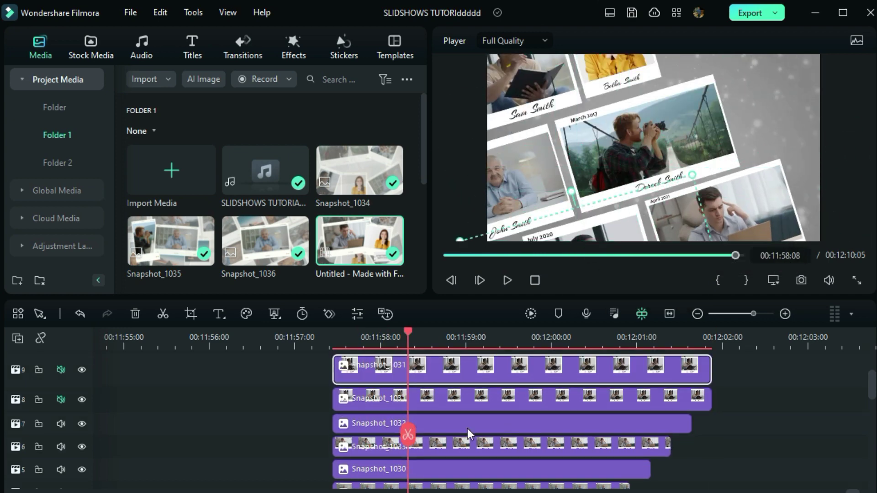
drag(456, 425, 476, 365)
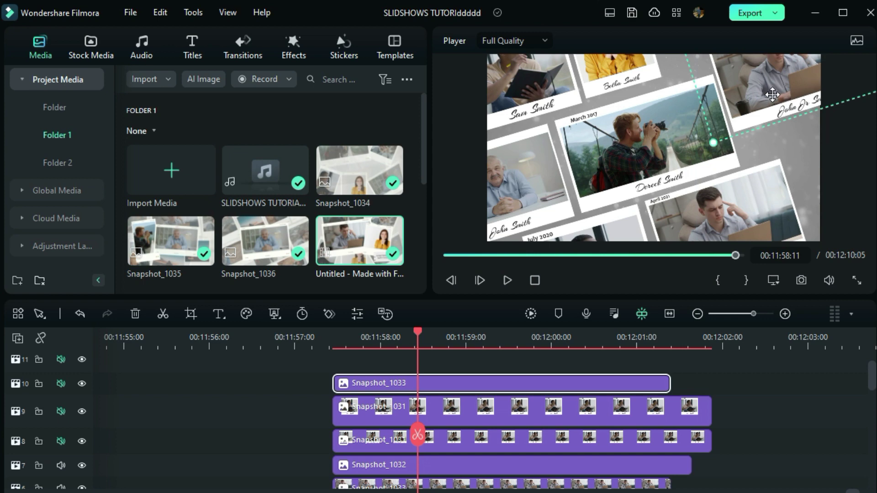
click(441, 412)
key(Up)
key(Down)
drag(755, 219, 767, 111)
click(804, 186)
click(834, 472)
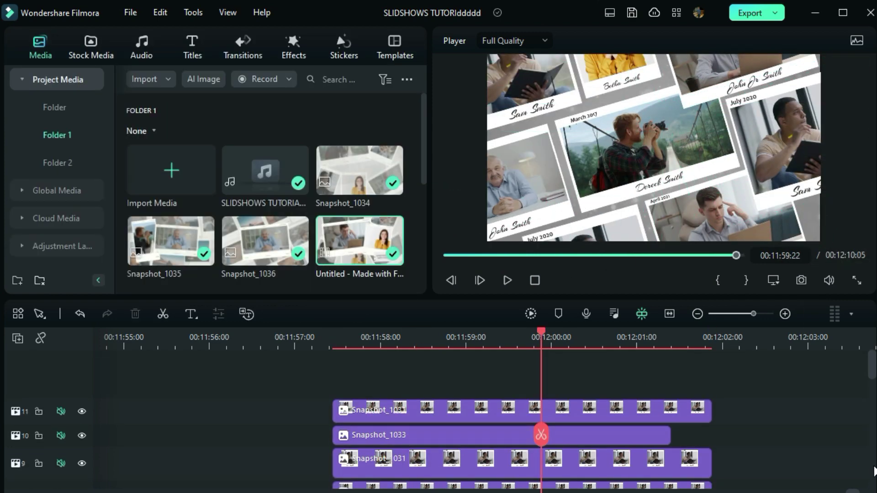
Add the White solid colour from Stock Media on a new track above the collage
click(91, 46)
scroll(239, 174, down, 3)
scroll(241, 178, up, 1)
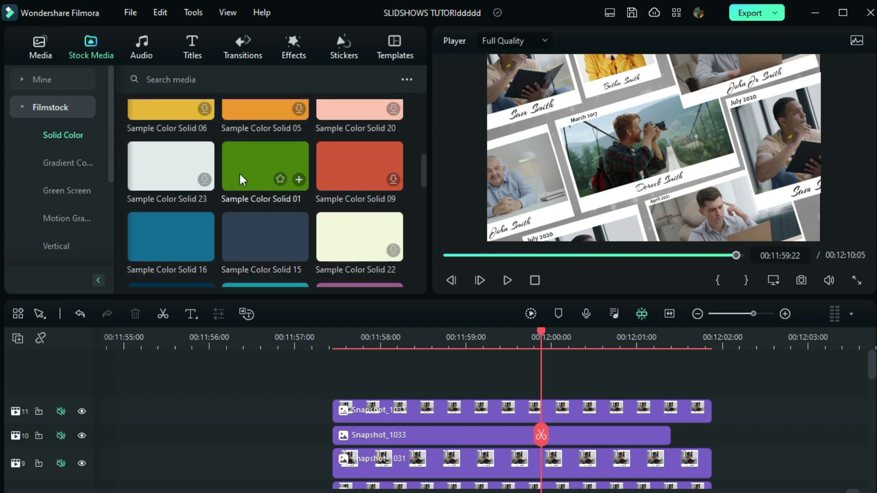
scroll(241, 179, down, 2)
drag(335, 345, 372, 360)
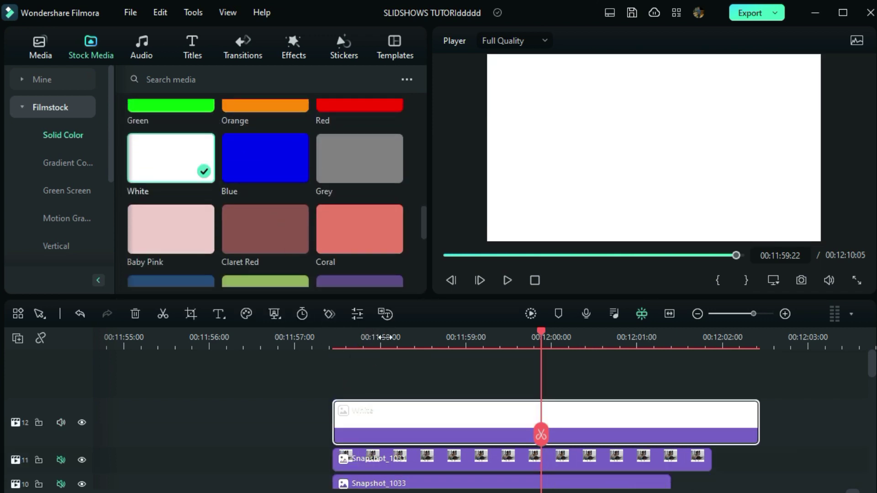
Lower the white clip's Compositing opacity to 27.91%
double_click(382, 411)
scroll(76, 238, down, 3)
click(75, 239)
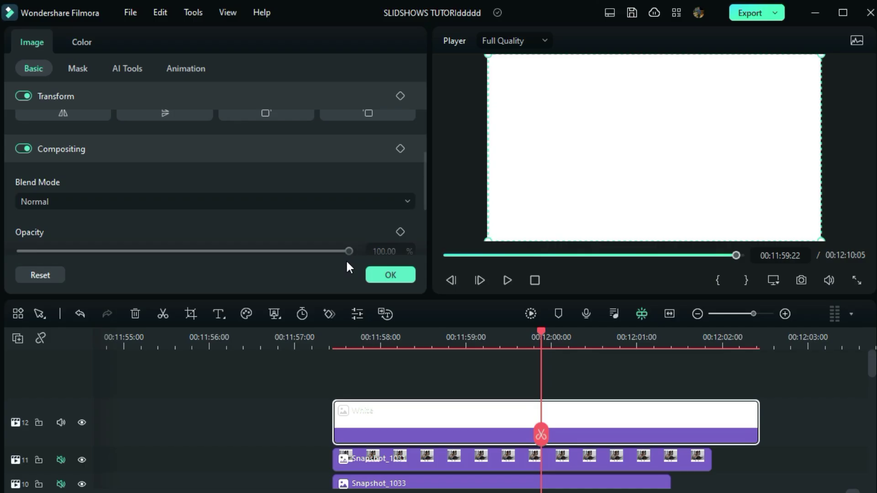
drag(344, 255, 90, 294)
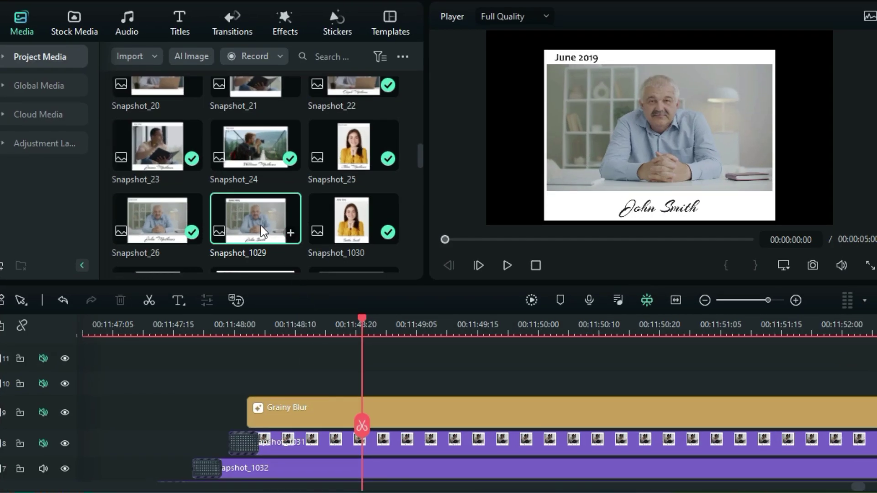
Drag Snapshot_1029 from the Media panel onto track 10 above the Grainy Blur effect
drag(262, 225, 256, 391)
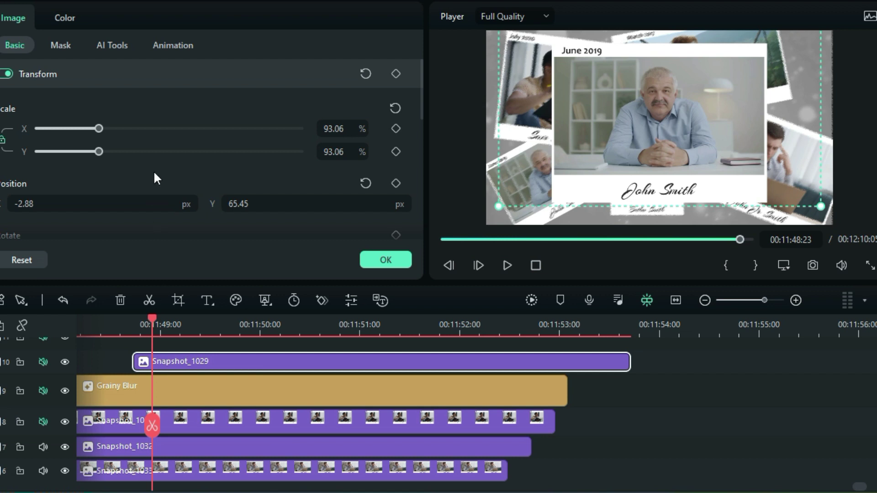
Apply a Preset Motions (Legacy) animation preset to Snapshot_1029
click(170, 45)
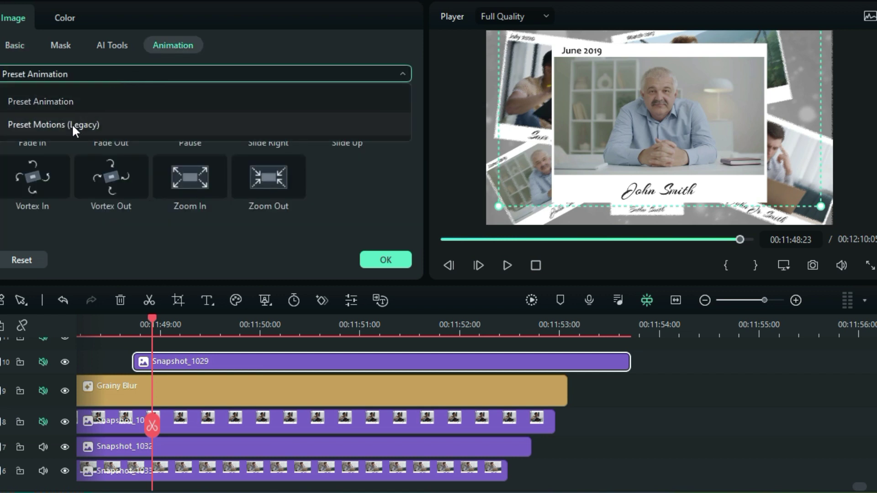
click(72, 124)
drag(420, 68, 420, 194)
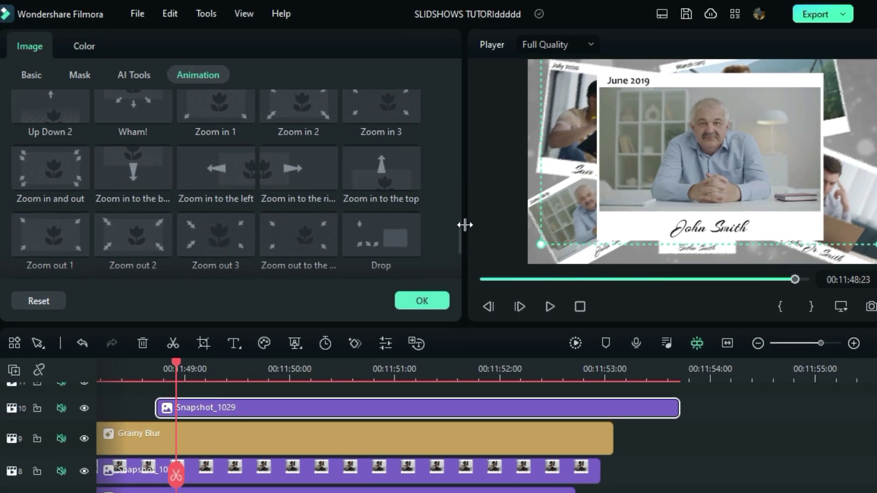
drag(459, 225, 458, 193)
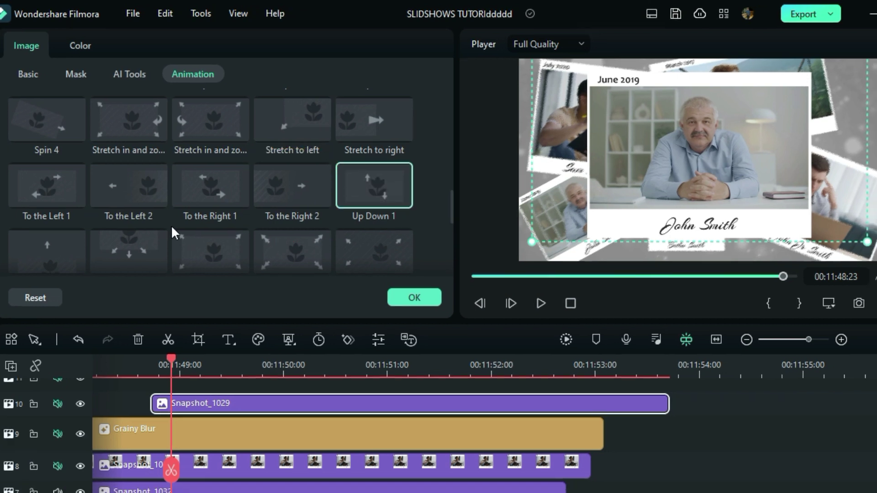
scroll(171, 225, down, 3)
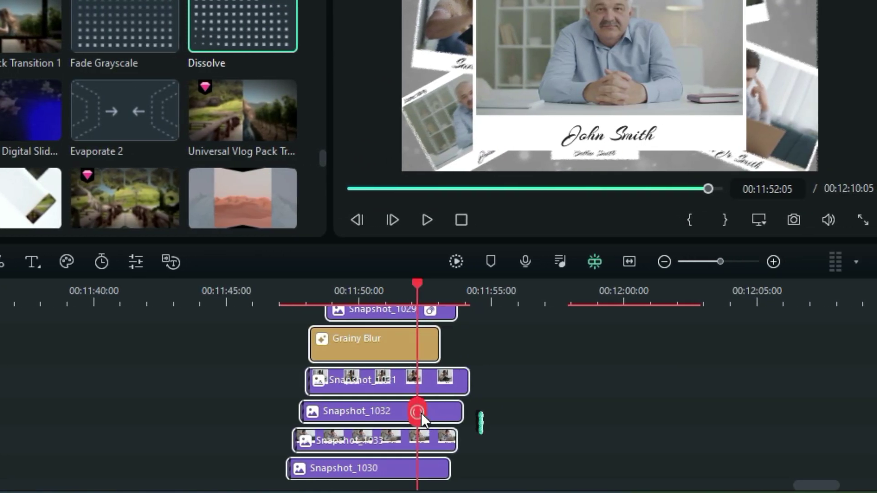
Trim the stacked clips at the playhead and add a Dissolve to the end of Snapshot_1029
click(420, 413)
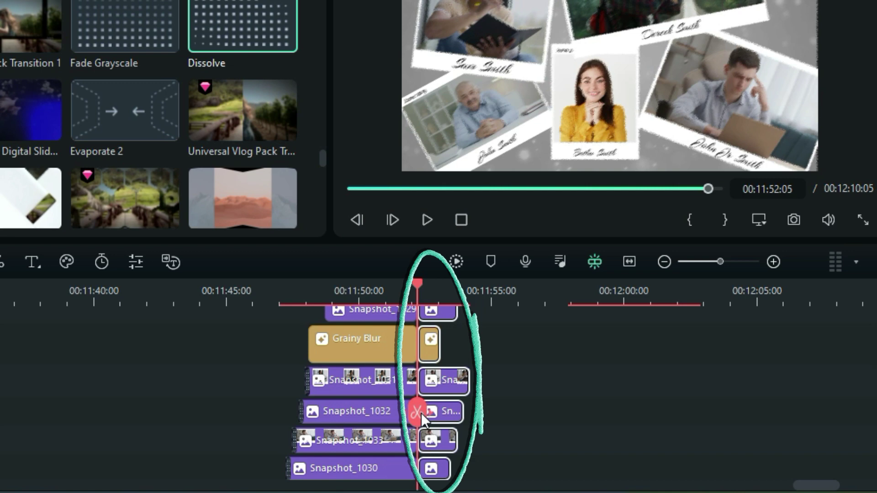
key(Delete)
scroll(461, 315, up, 4)
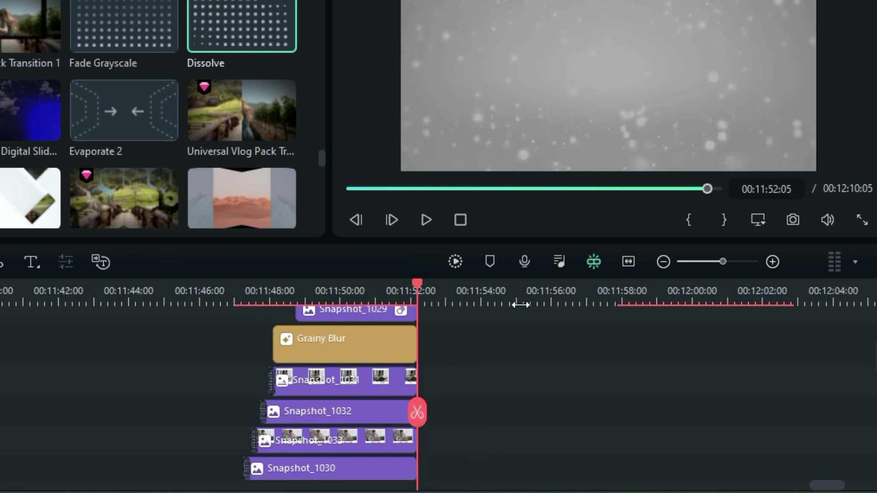
drag(240, 28, 394, 343)
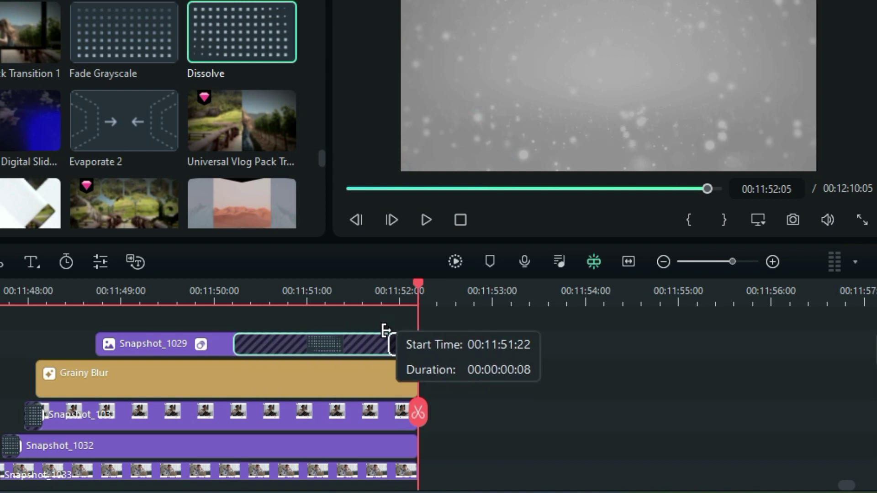
double_click(406, 343)
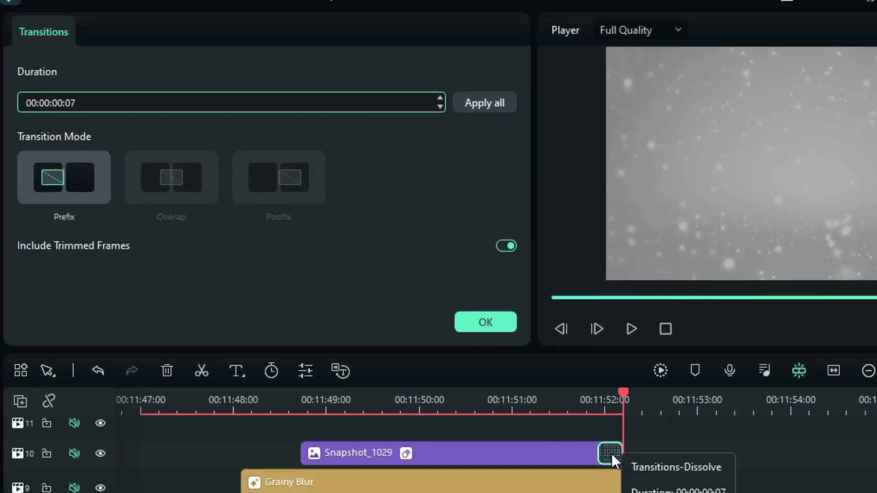
scroll(614, 455, down, 1)
Select Grainy Blur and Snapshot_1029–1033 clips, then play back the finished collage
click(600, 462)
click(592, 491)
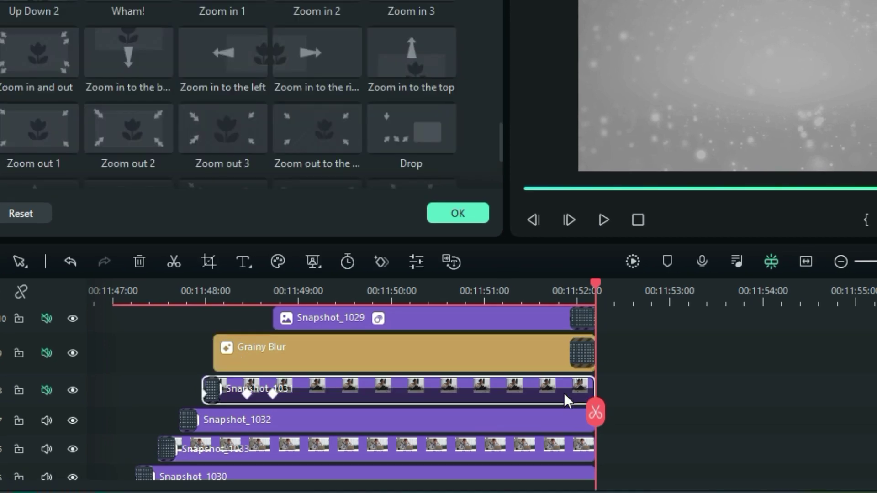
click(565, 424)
click(569, 447)
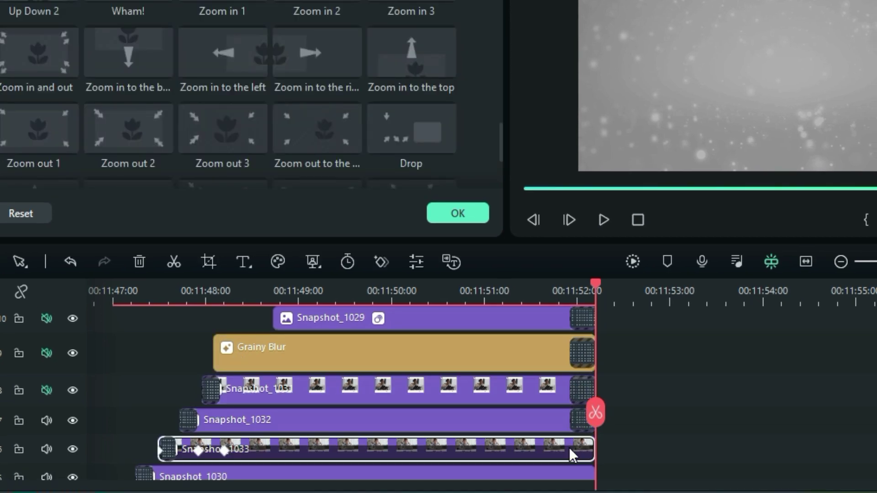
scroll(569, 443, down, 1)
click(568, 440)
click(568, 448)
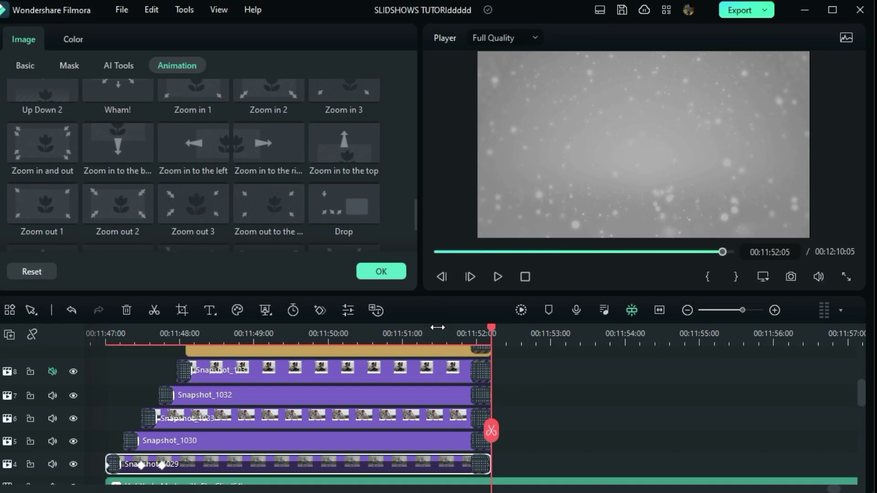
scroll(457, 338, down, 3)
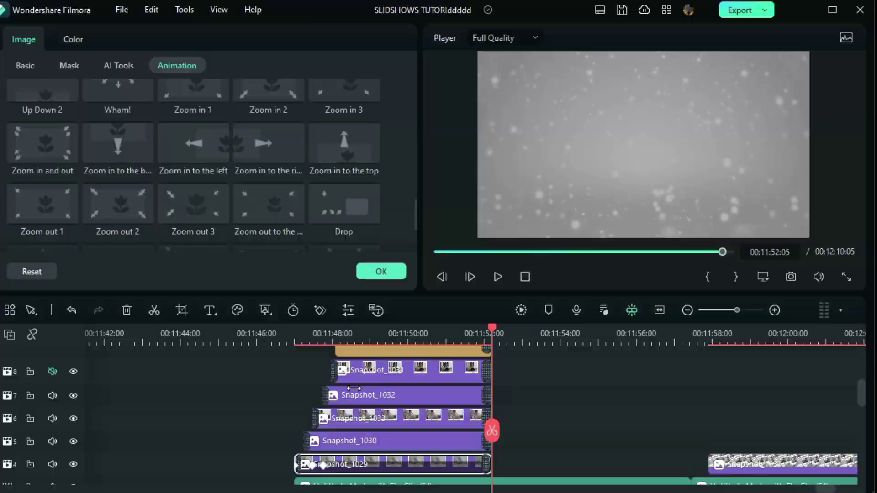
click(521, 310)
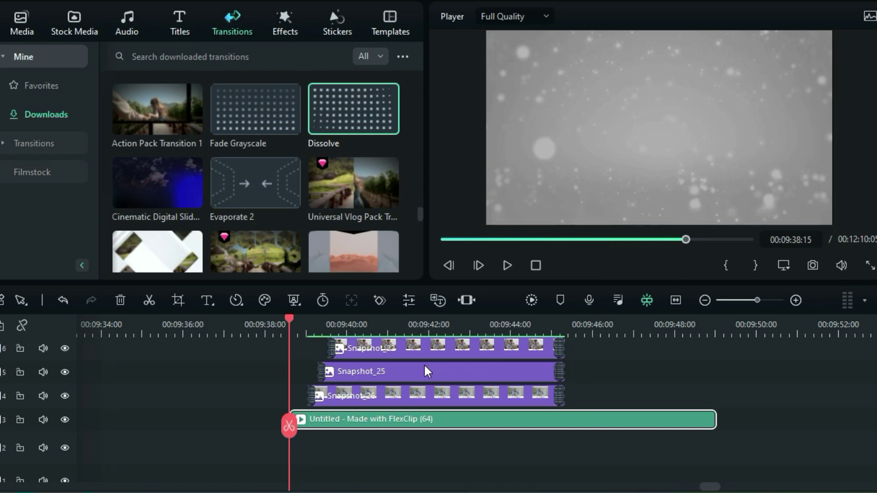
key(space)
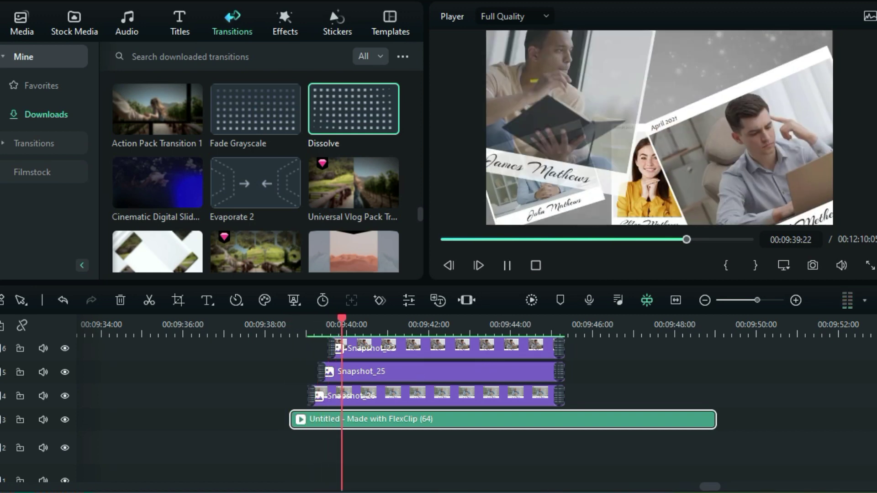